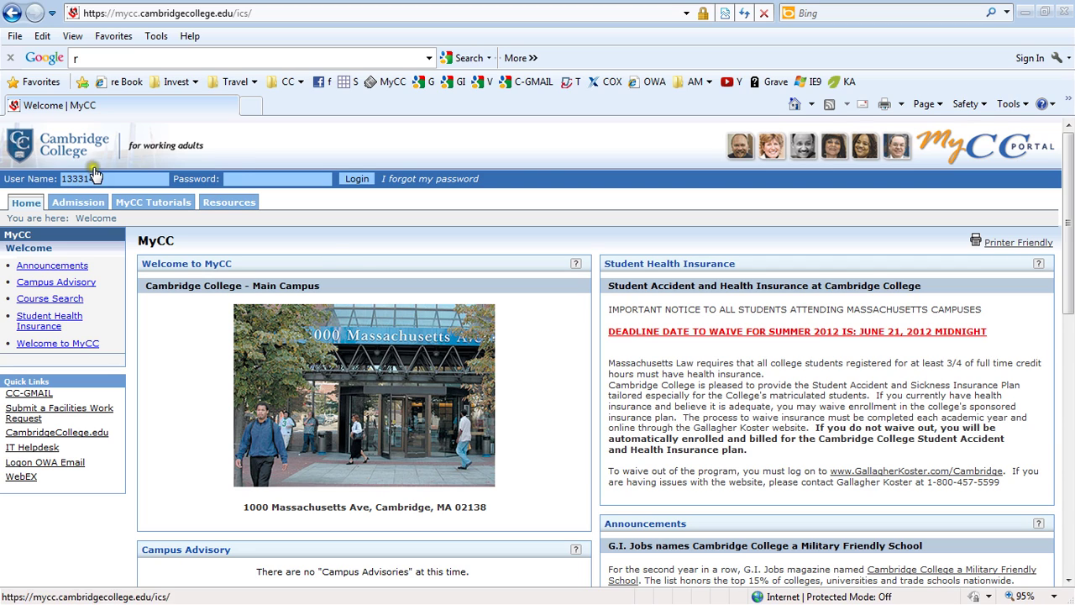
- Log in to the MyCC portal with the user name and the account password
left_click(87, 178)
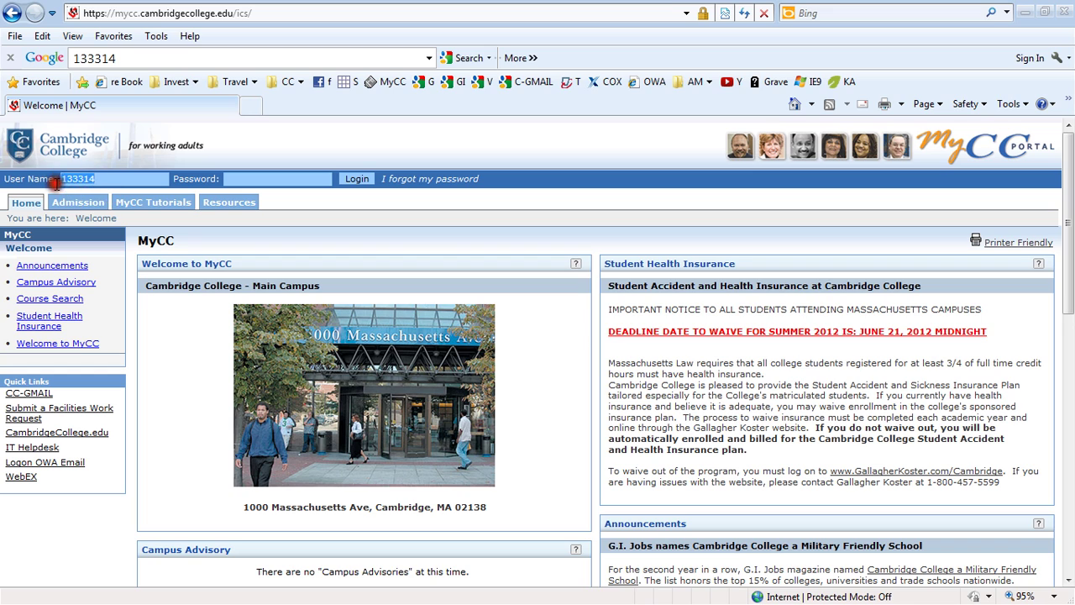
left_click(271, 186)
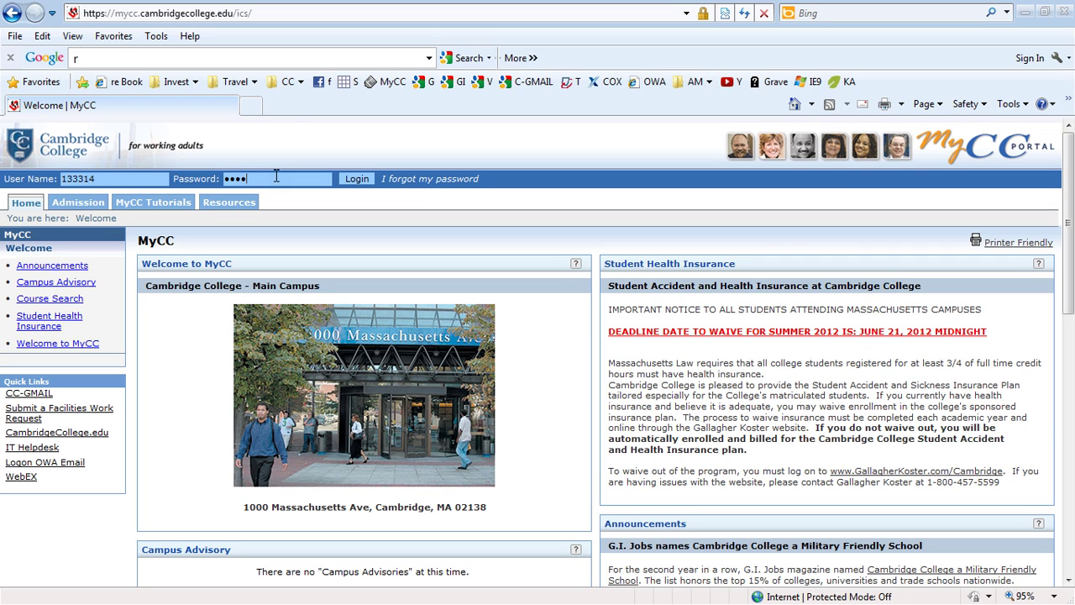
left_click(357, 179)
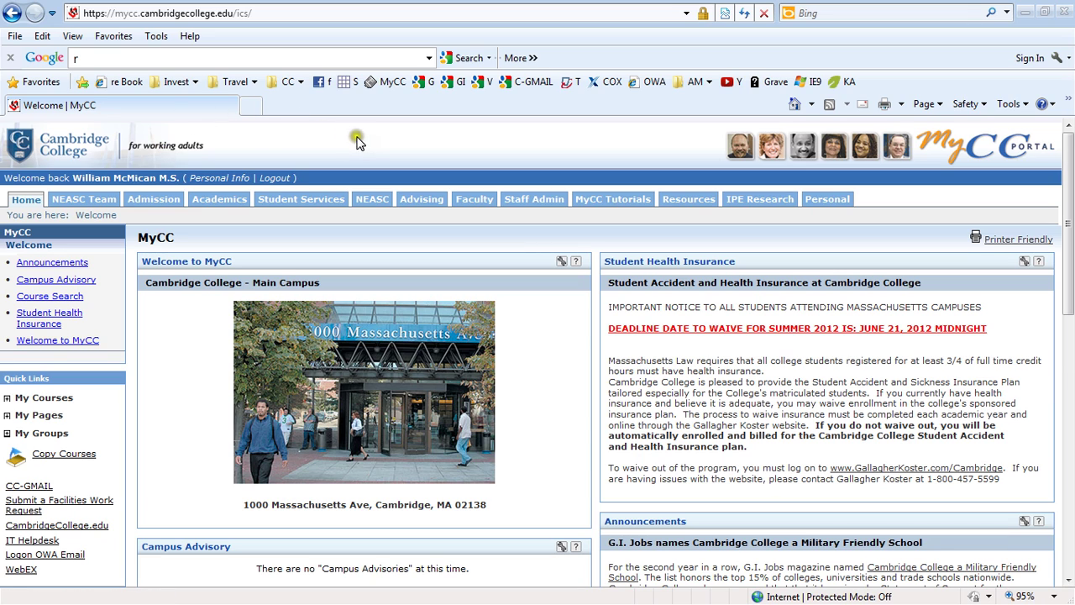
- Open the personal information page and highlight the e-mail address in the account info
left_click(220, 180)
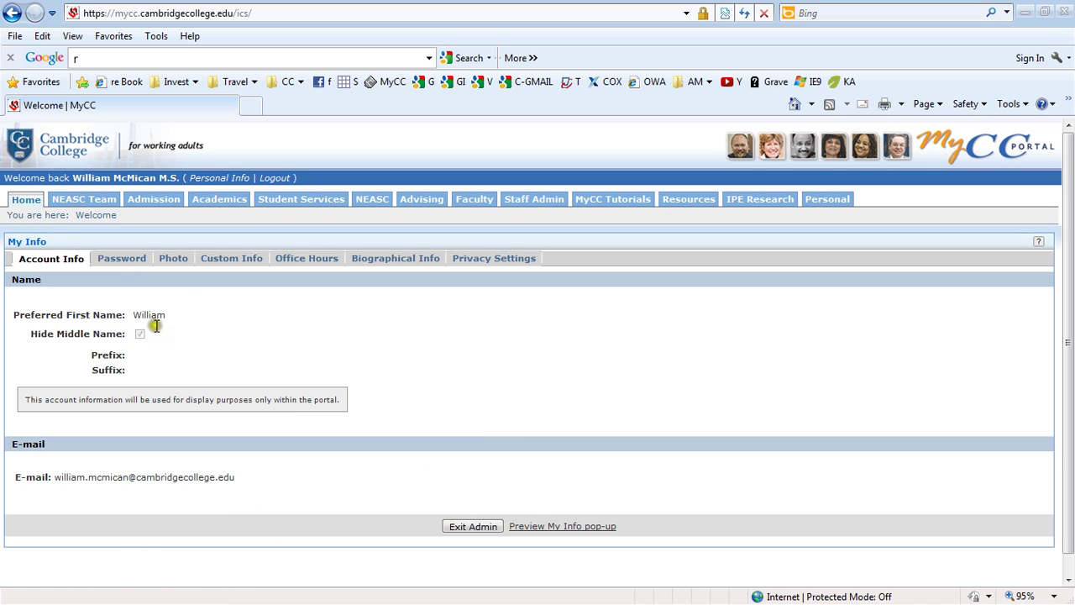
double_click(222, 479)
left_click_drag(222, 479, 71, 471)
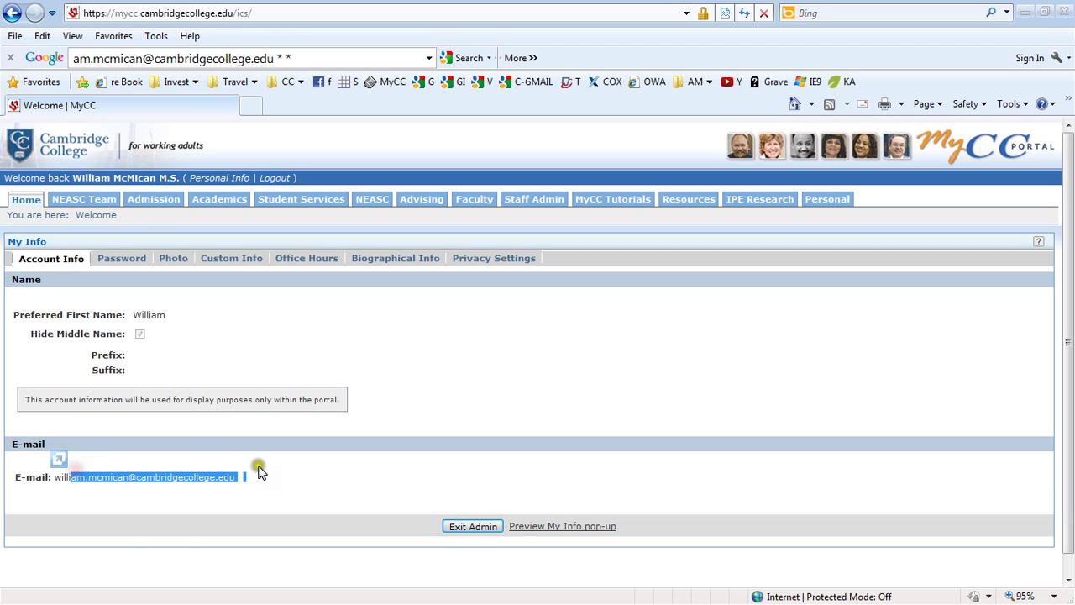
triple_click(261, 472)
left_click(261, 475)
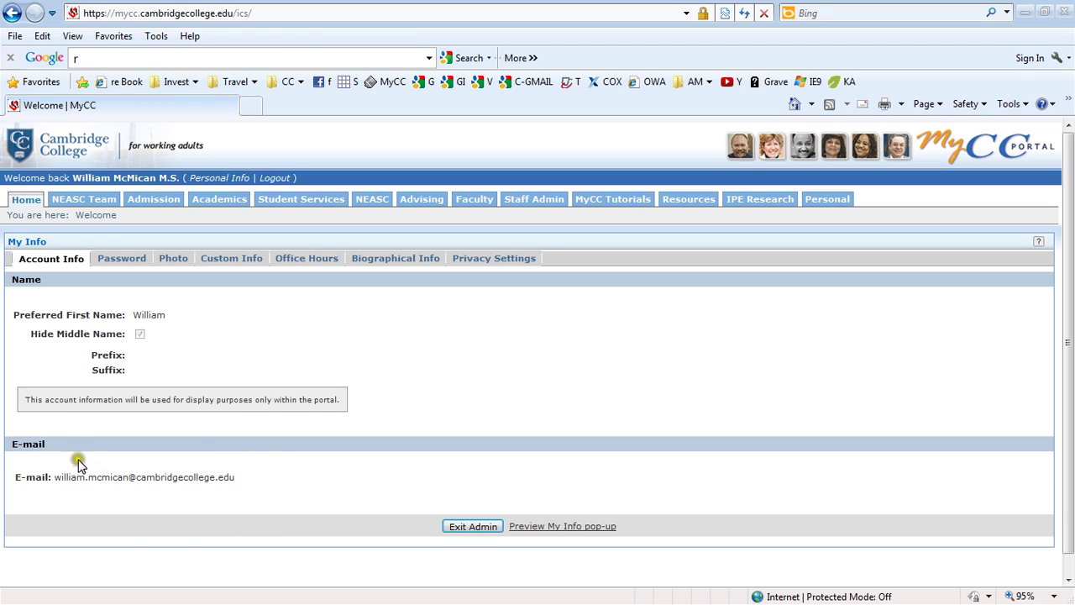
- Fill in the old password, new password and confirm password fields, and cancel the password change without saving
left_click(123, 262)
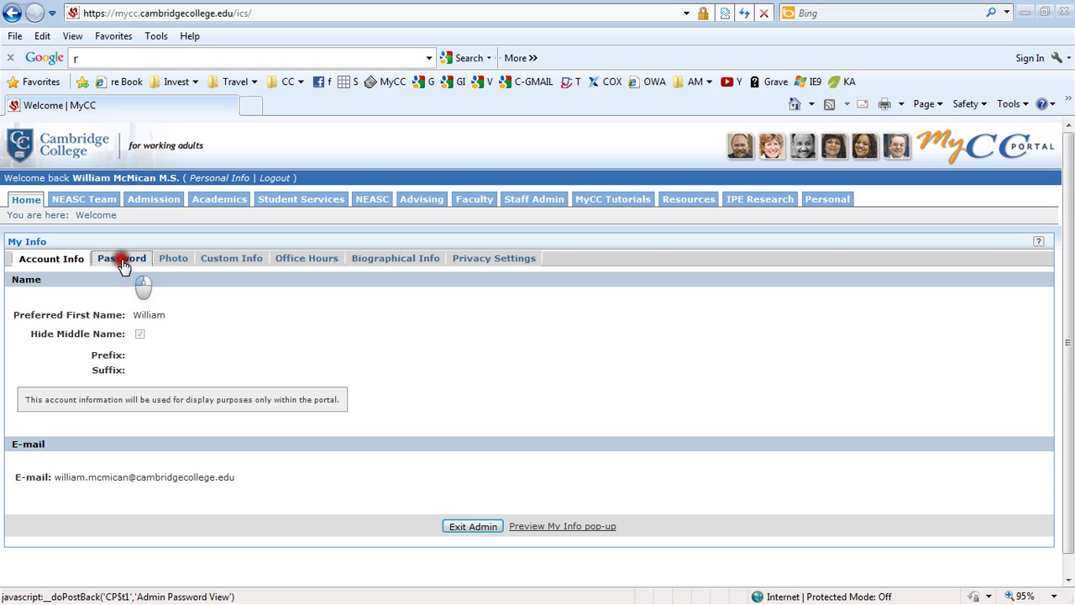
left_click(137, 348)
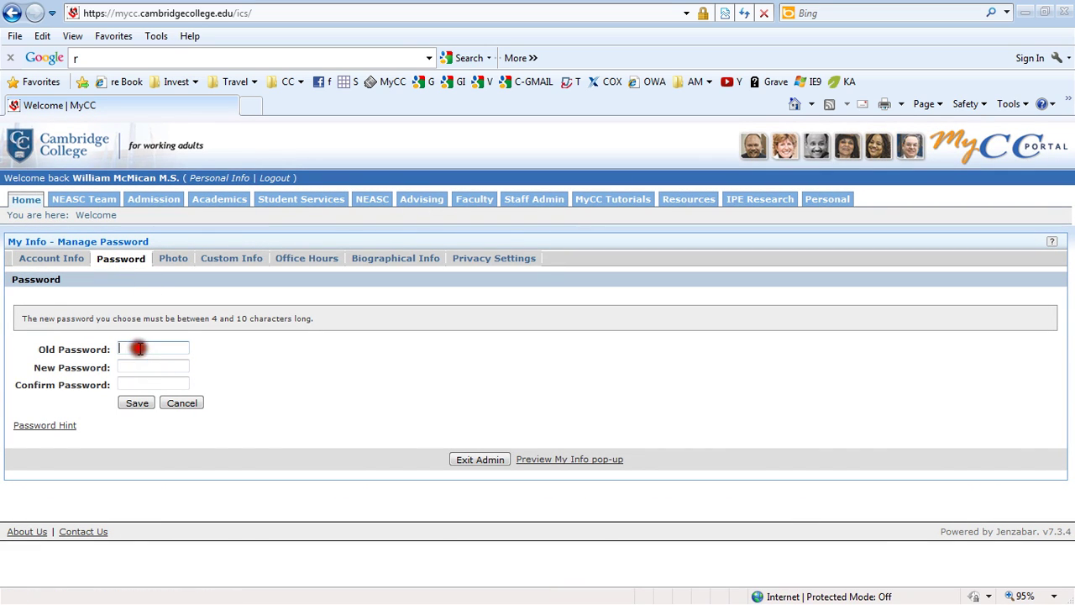
type("••")
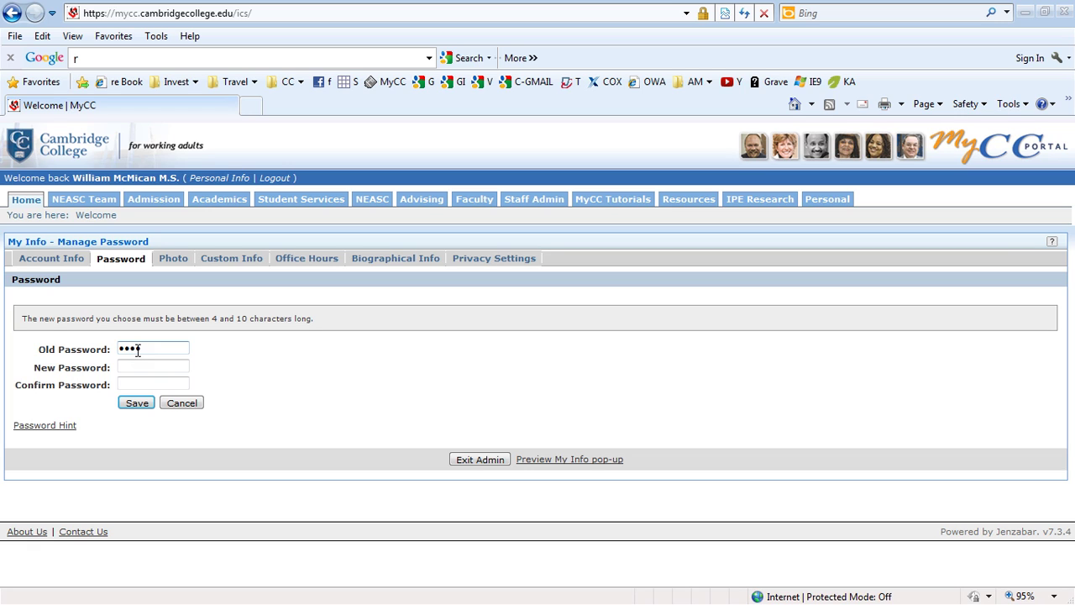
left_click(136, 367)
left_click(152, 382)
left_click(157, 367)
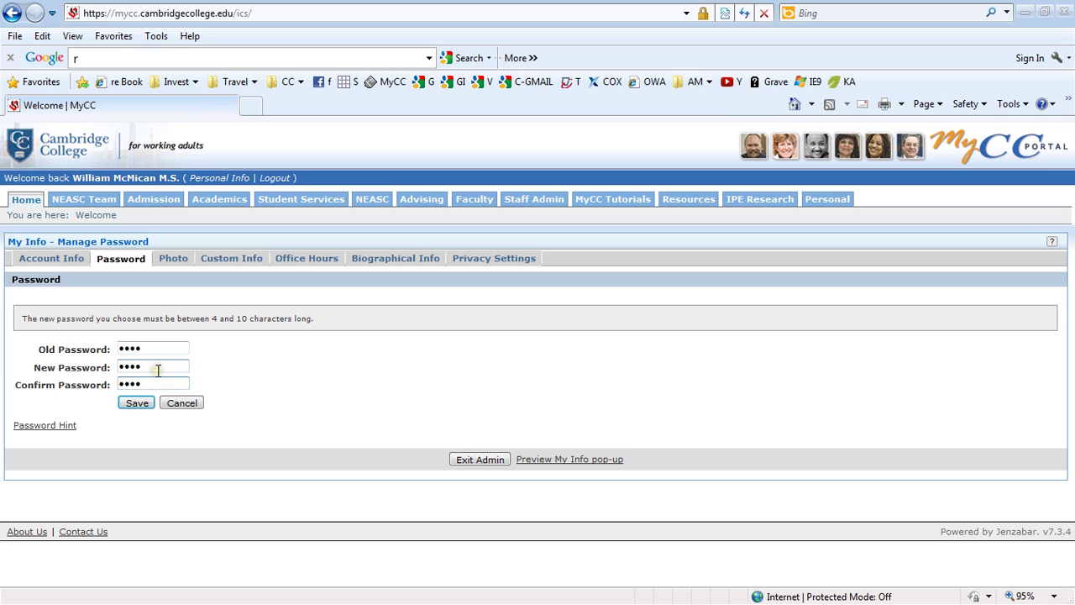
left_click(126, 345)
left_click_drag(145, 352, 122, 353)
left_click(178, 406)
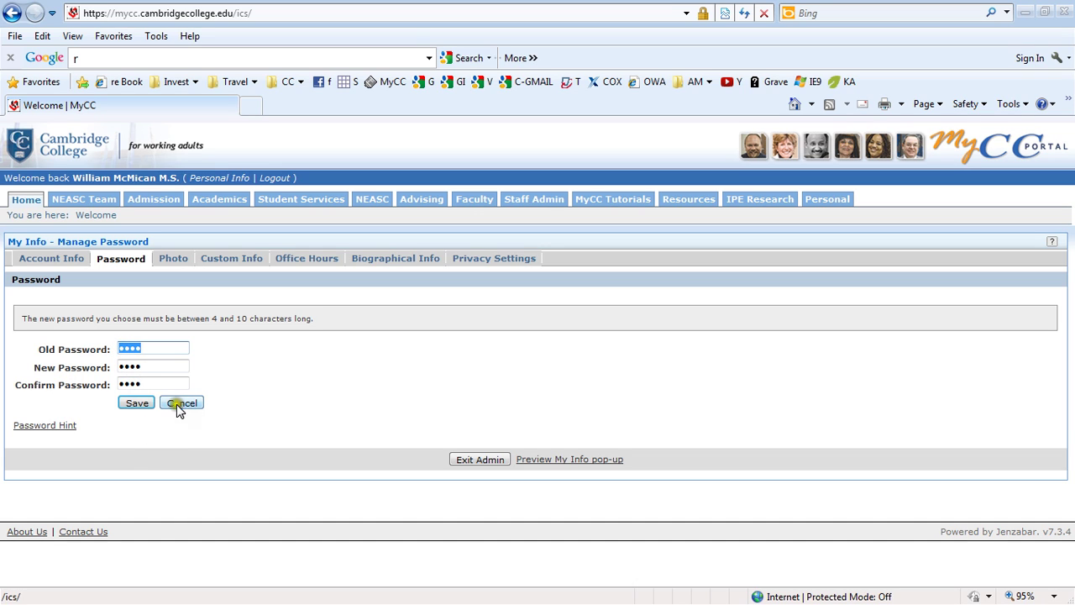
left_click(178, 404)
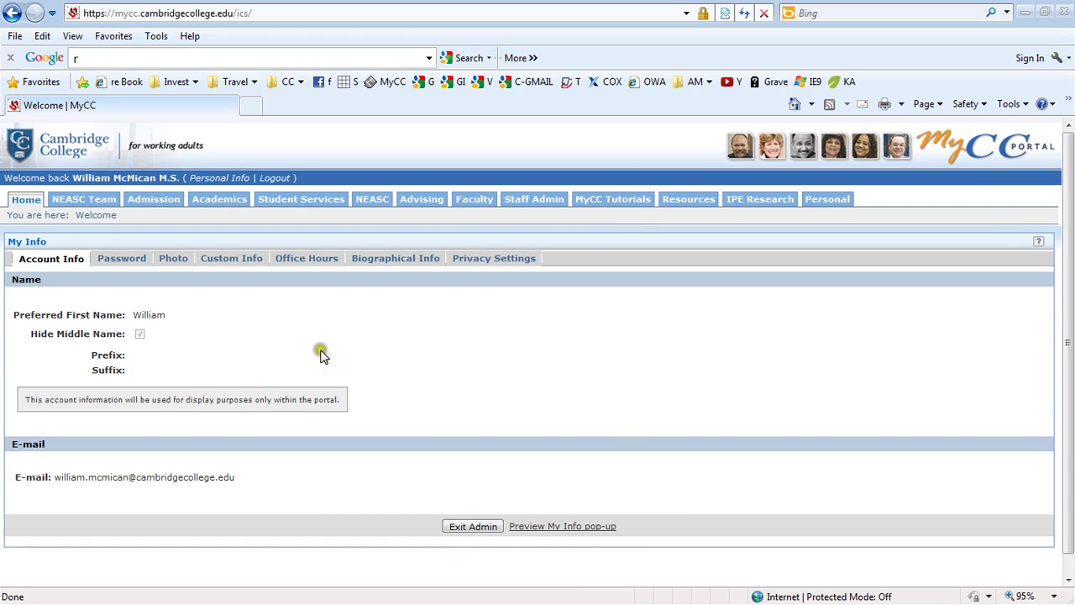
- Save the current profile photo to the desktop as DSC00702.JPG, replacing the existing file
left_click(176, 261)
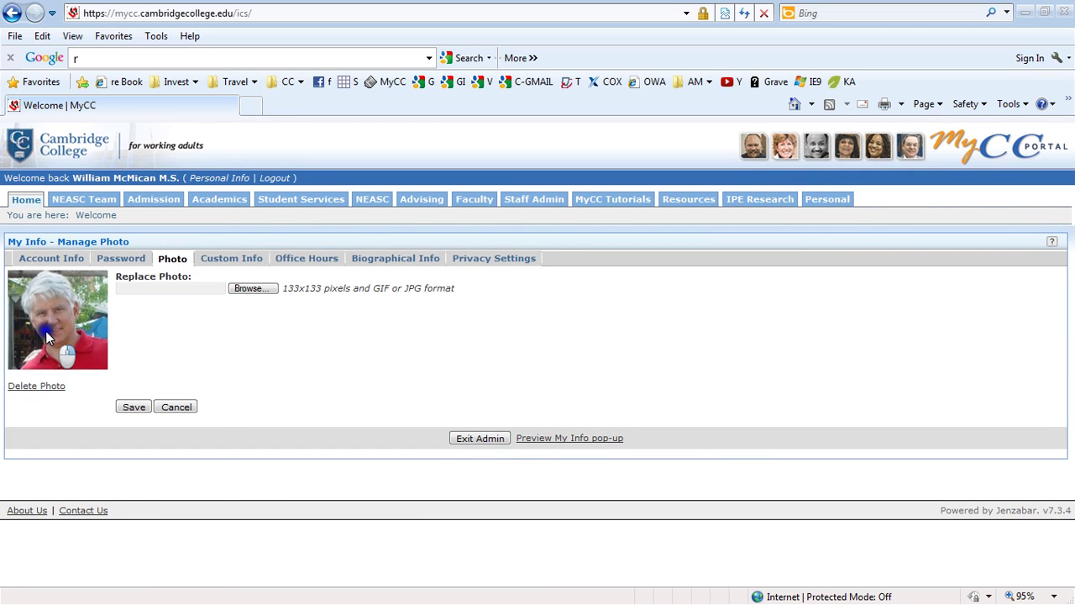
right_click(47, 330)
left_click(124, 251)
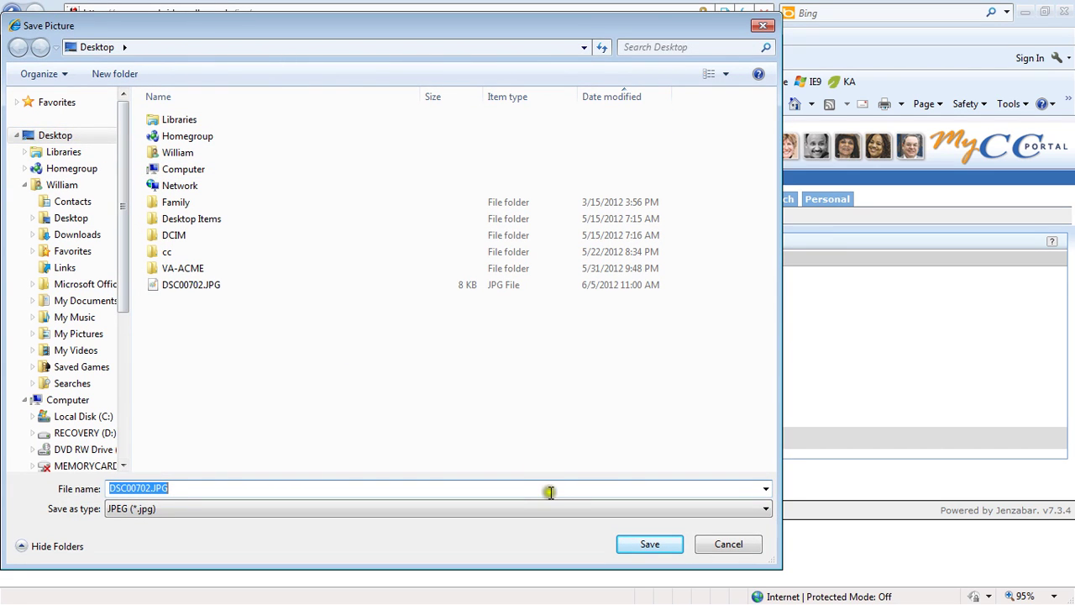
left_click(644, 543)
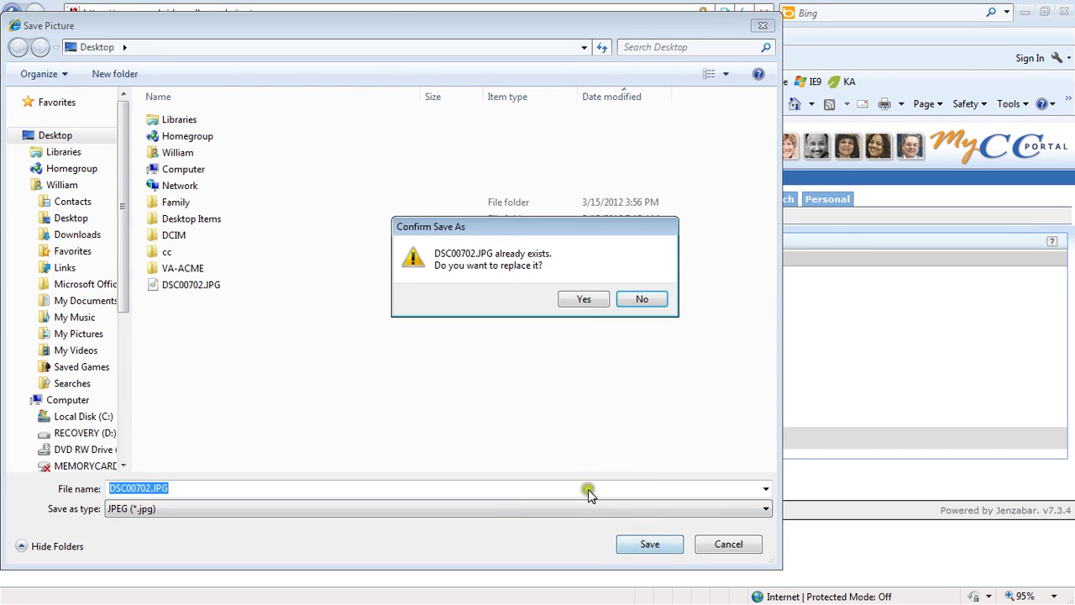
left_click(585, 301)
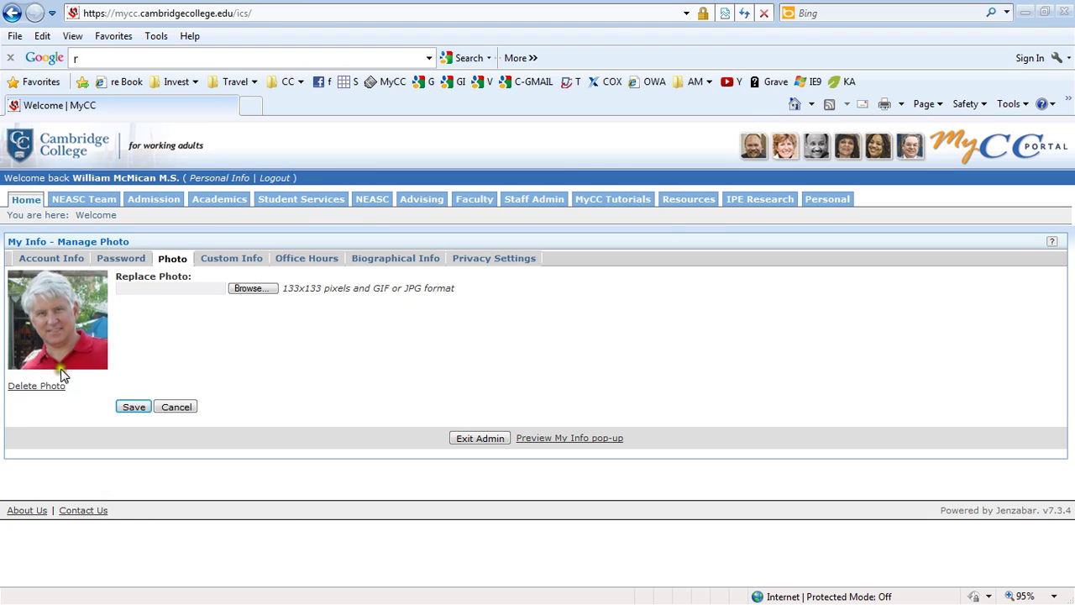
- Delete the current profile photo and upload DSC00702.JPG from the desktop as the new one
left_click(37, 386)
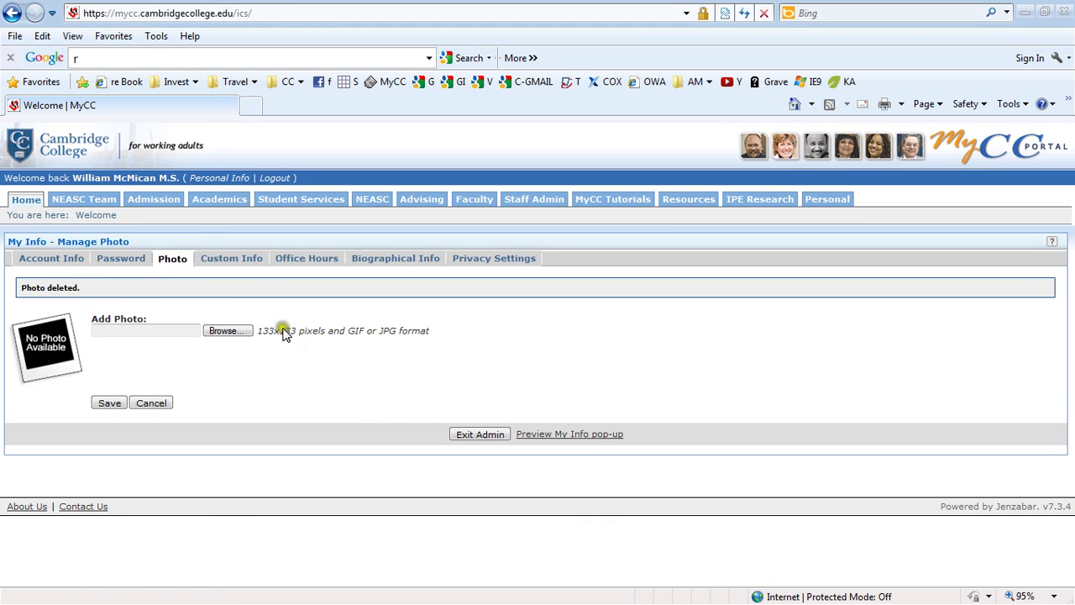
left_click(225, 331)
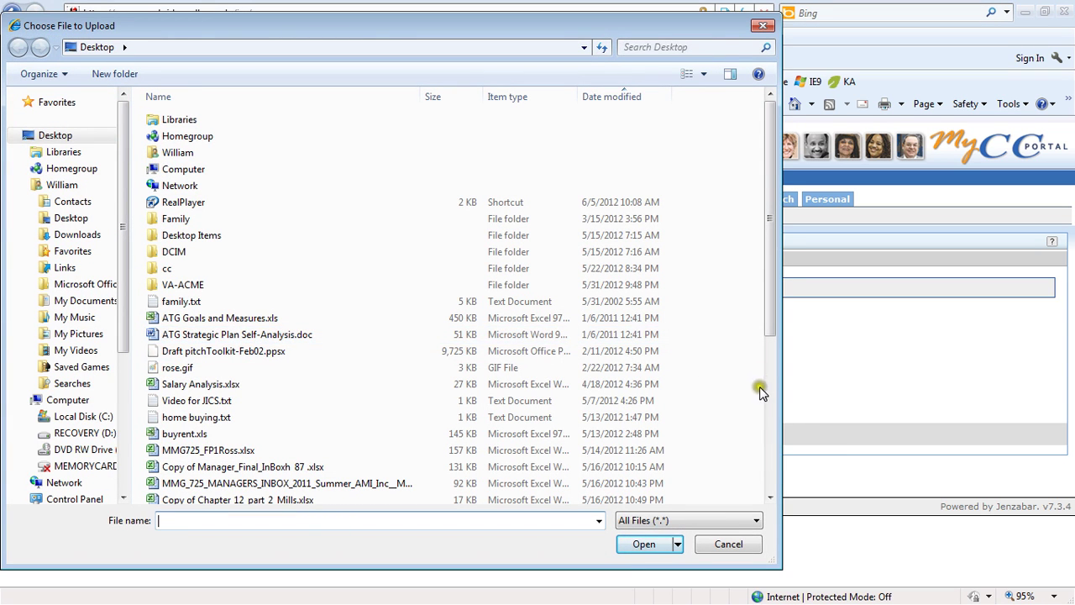
left_click(771, 410)
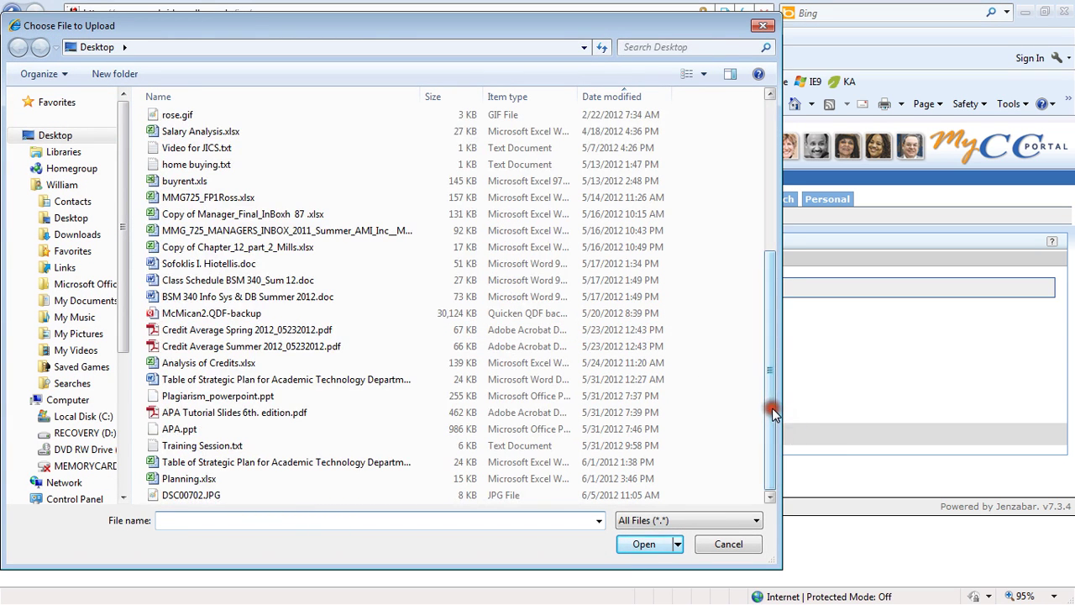
left_click(194, 496)
left_click(639, 544)
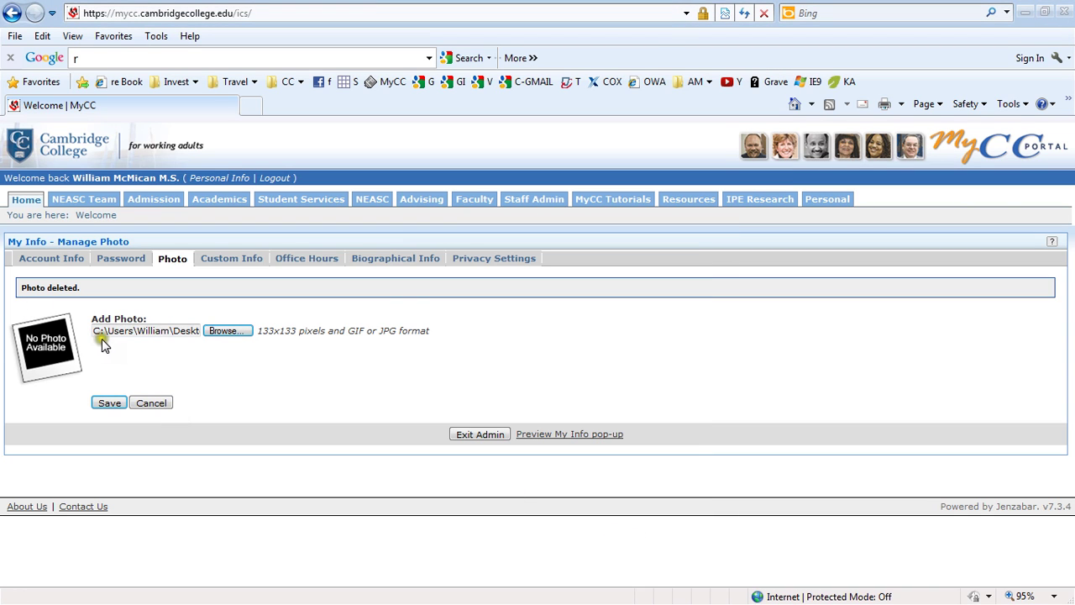
left_click(109, 403)
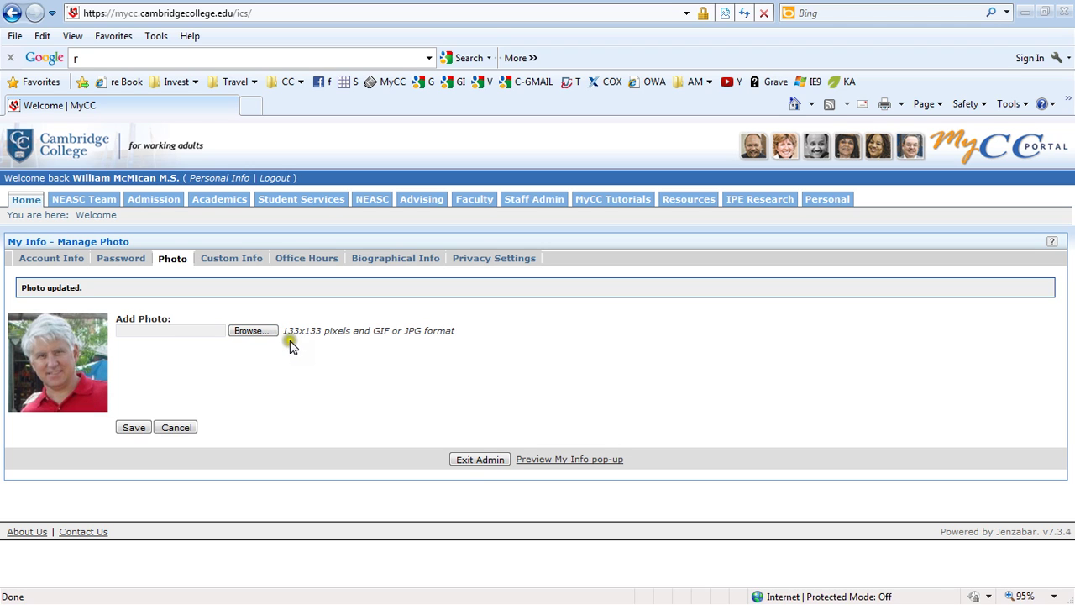
- Highlight the required pixel dimensions stated beside the photo upload field
left_click_drag(283, 331, 349, 333)
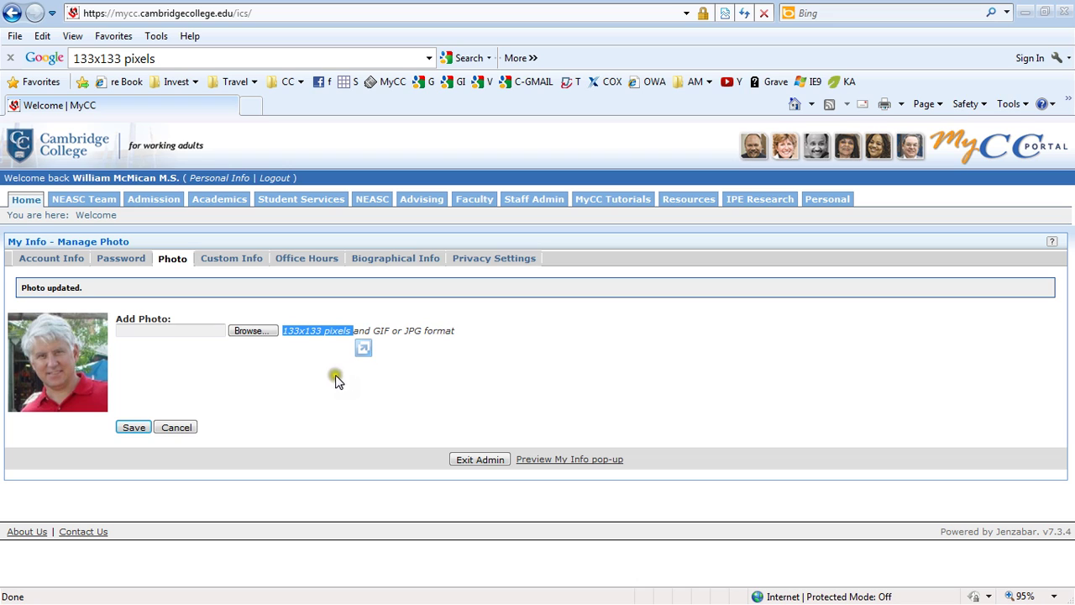
left_click(293, 343)
left_click_drag(281, 334, 336, 341)
left_click(238, 373)
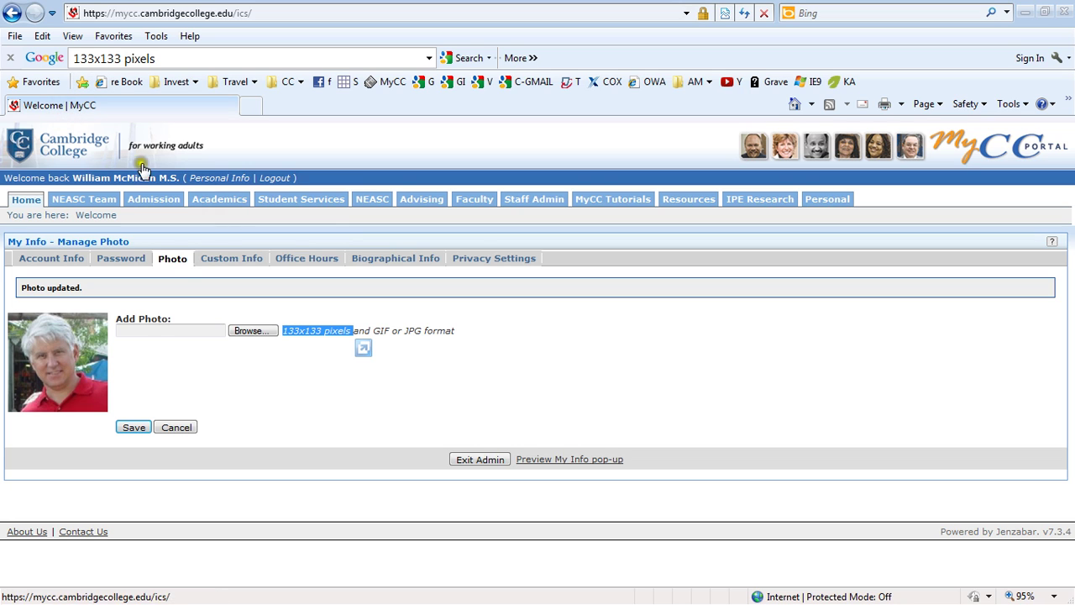
- Minimize the browser and open DSC00702.JPG from the desktop in Microsoft Office Picture Manager
right_click(71, 361)
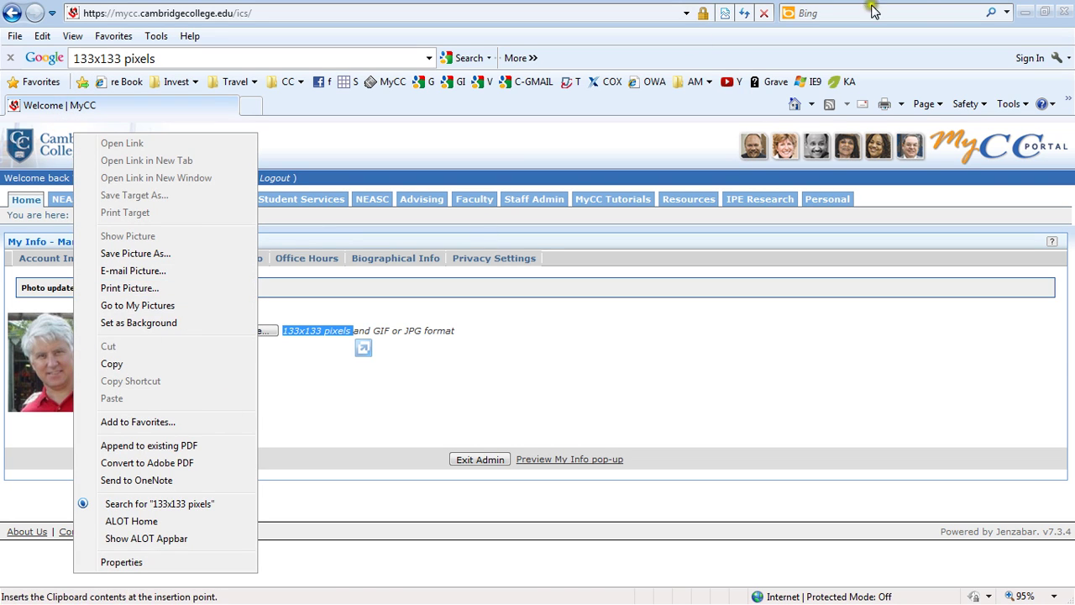
left_click(1013, 21)
left_click(1015, 19)
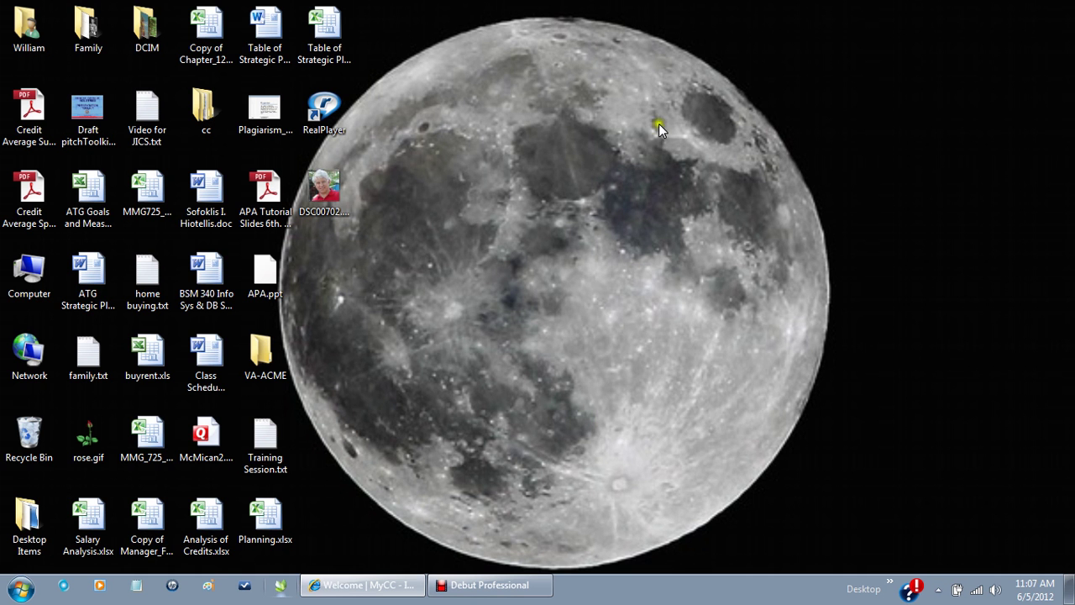
right_click(327, 190)
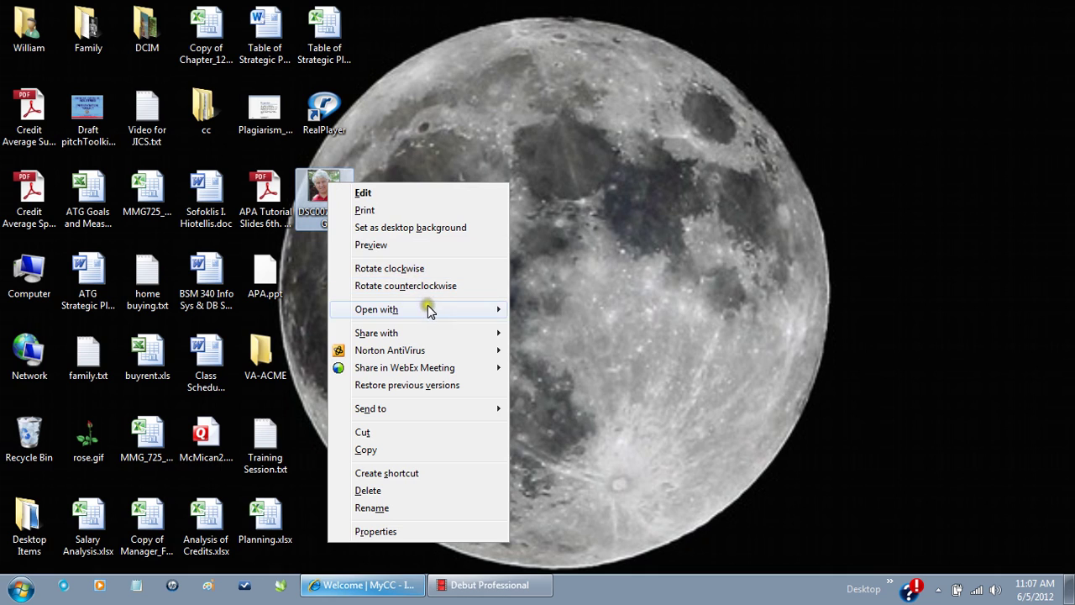
mouse_move(428, 305)
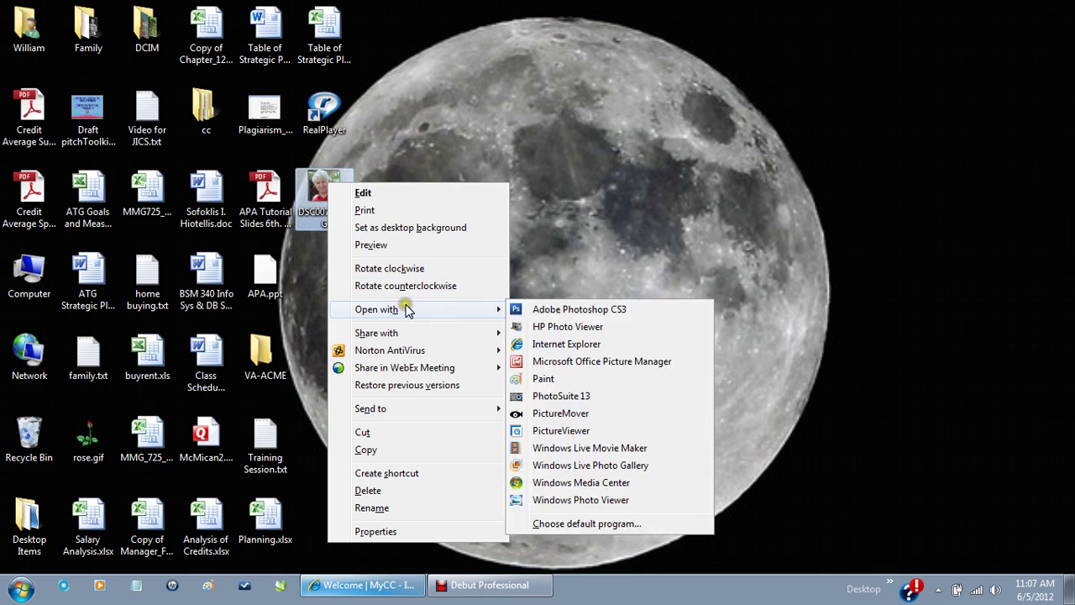
left_click(598, 361)
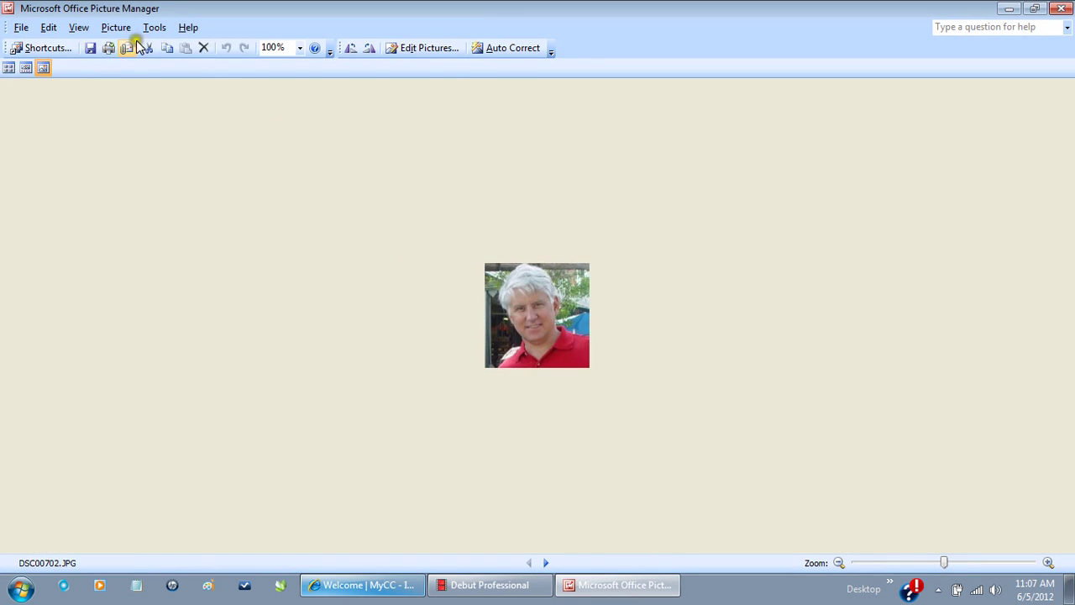
- Crop the photo to 131 x 133 pixels by trimming 2 pixels off its left side
left_click(116, 27)
left_click(150, 101)
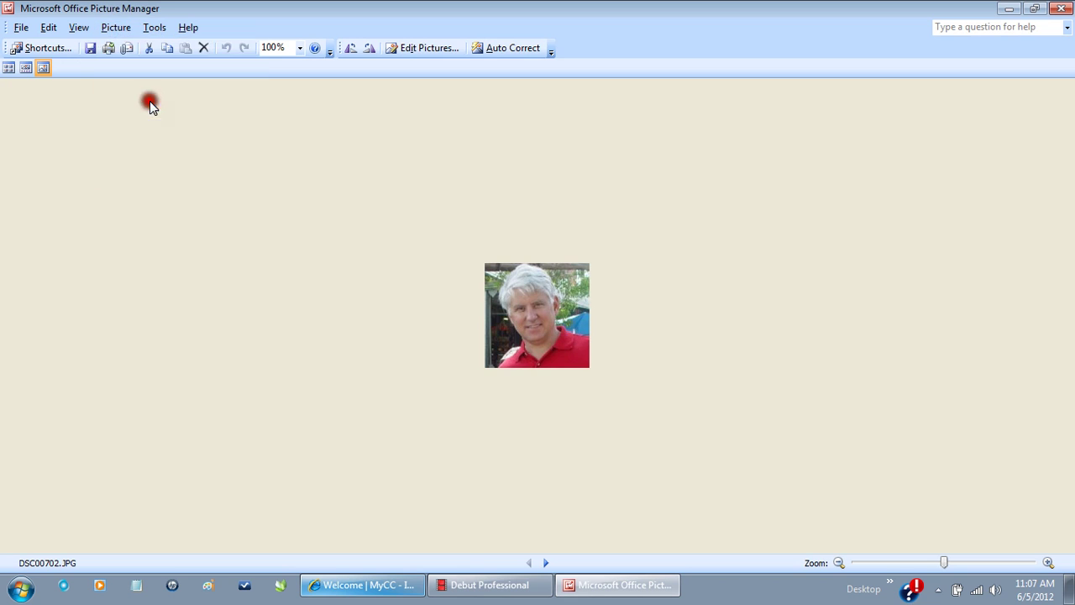
left_click_drag(509, 262, 469, 294)
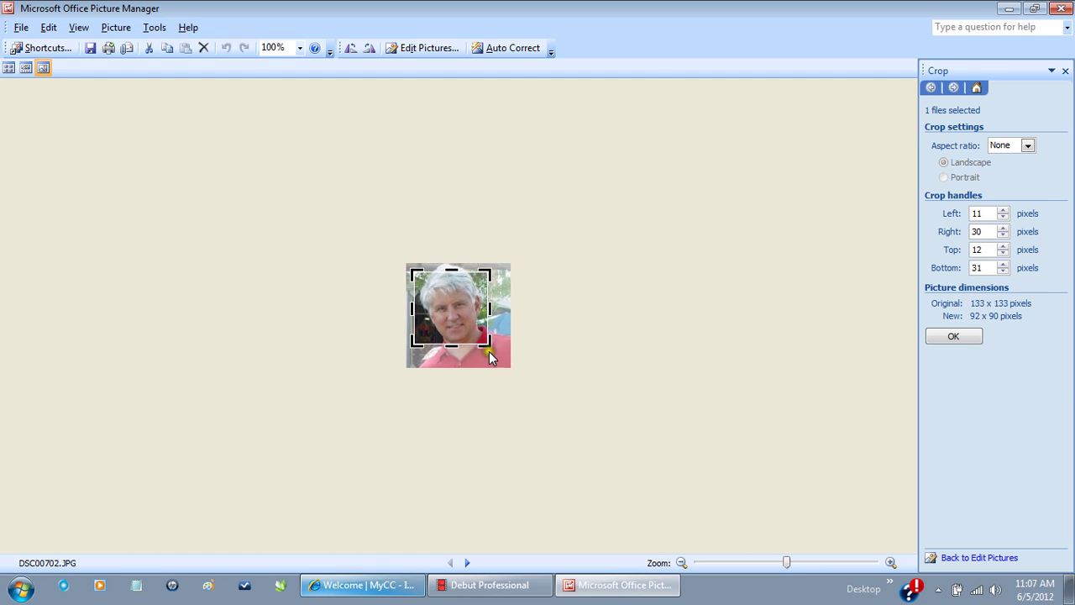
mouse_move(504, 356)
left_mouse_down()
mouse_move(521, 377)
mouse_move(510, 367)
left_mouse_up()
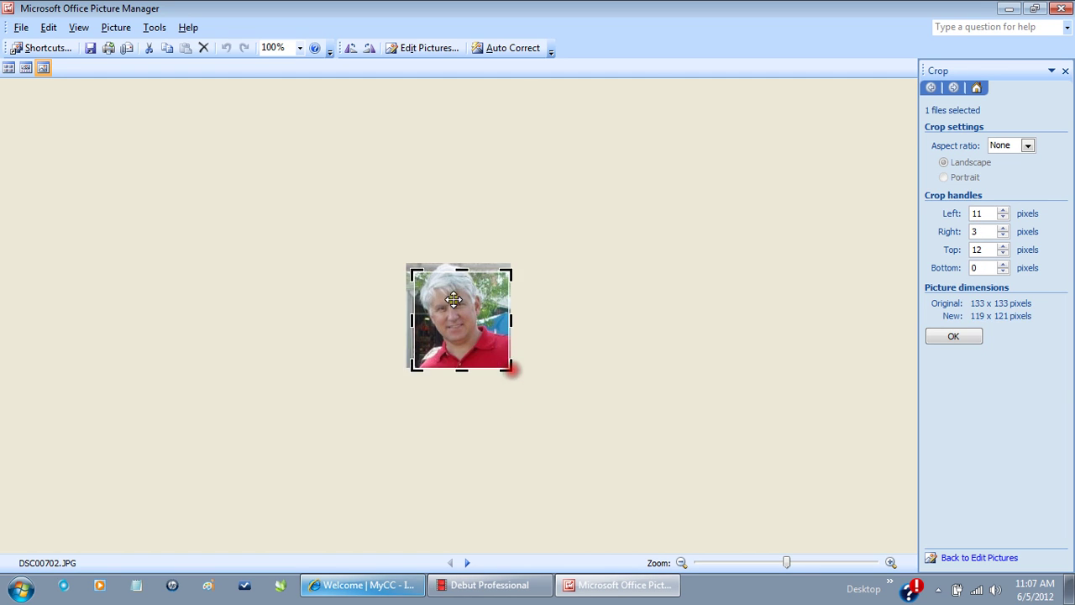
left_click_drag(417, 273, 404, 266)
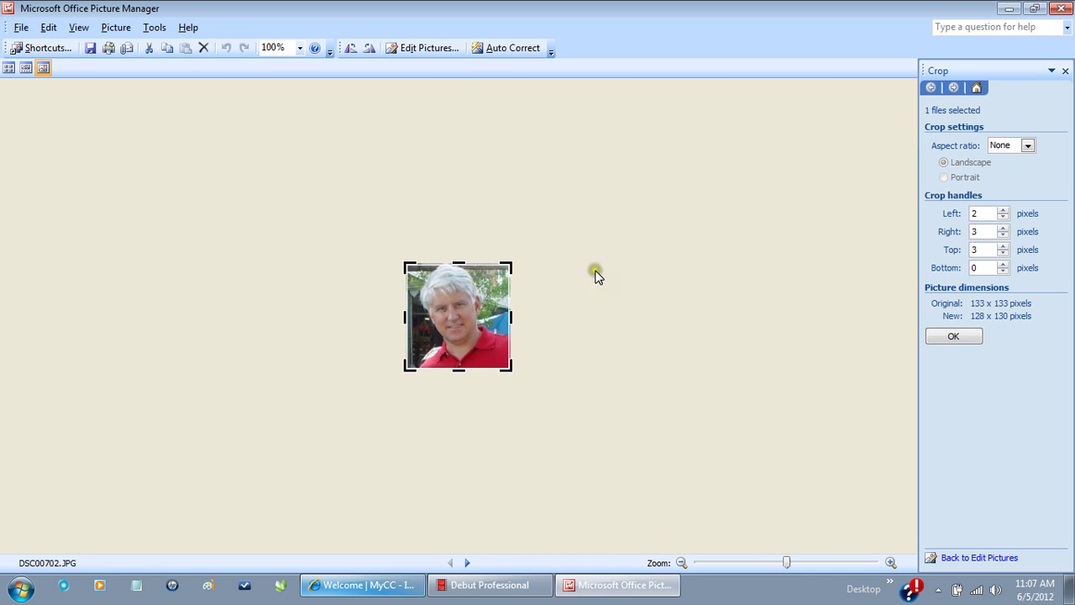
left_click(508, 267)
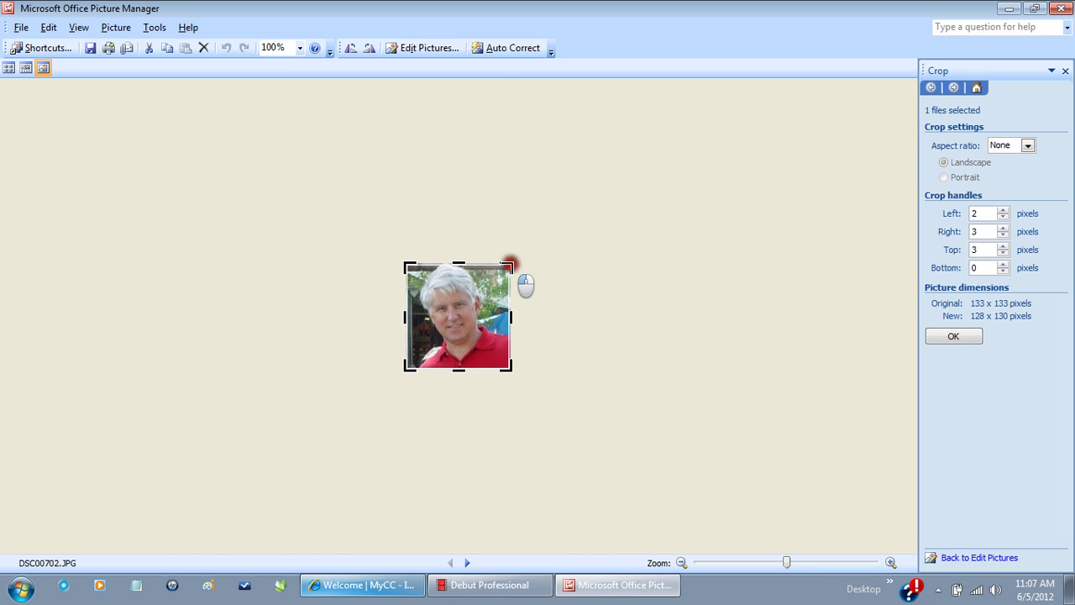
left_click_drag(507, 266, 512, 253)
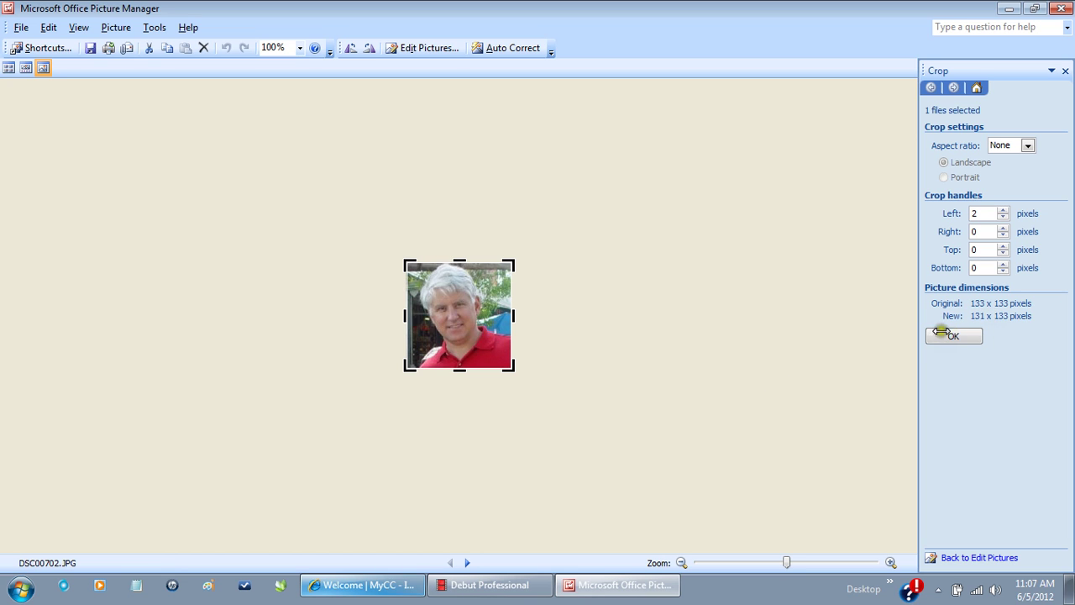
mouse_move(512, 264)
left_mouse_down()
mouse_move(487, 278)
mouse_move(520, 258)
left_mouse_up()
left_click(954, 337)
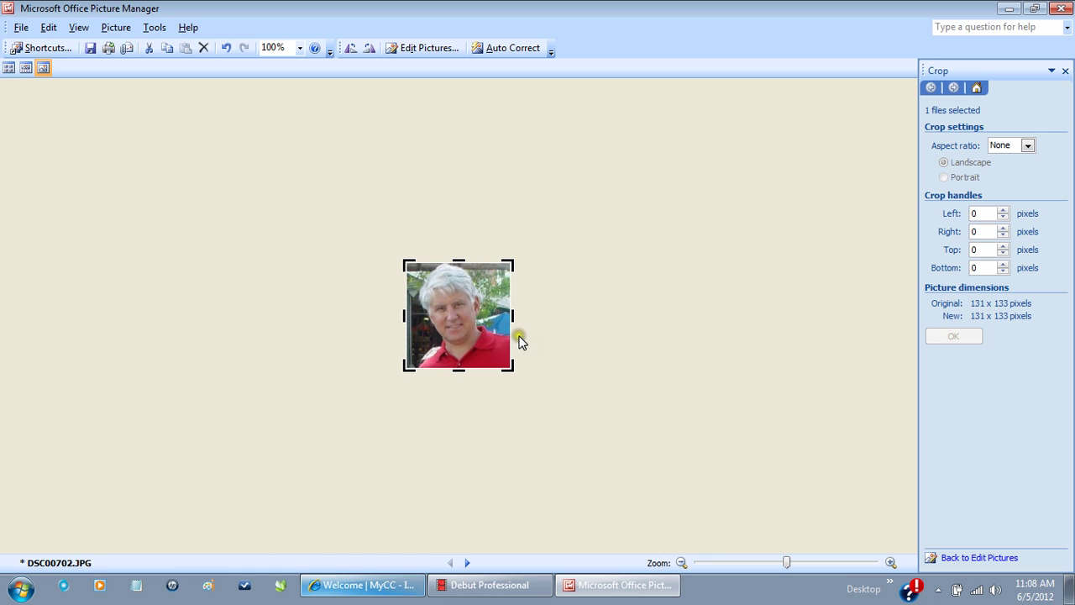
- Resize DSC00702.JPG to the predefined Document - Large (1024 x 768) size
left_click(127, 31)
left_click(143, 156)
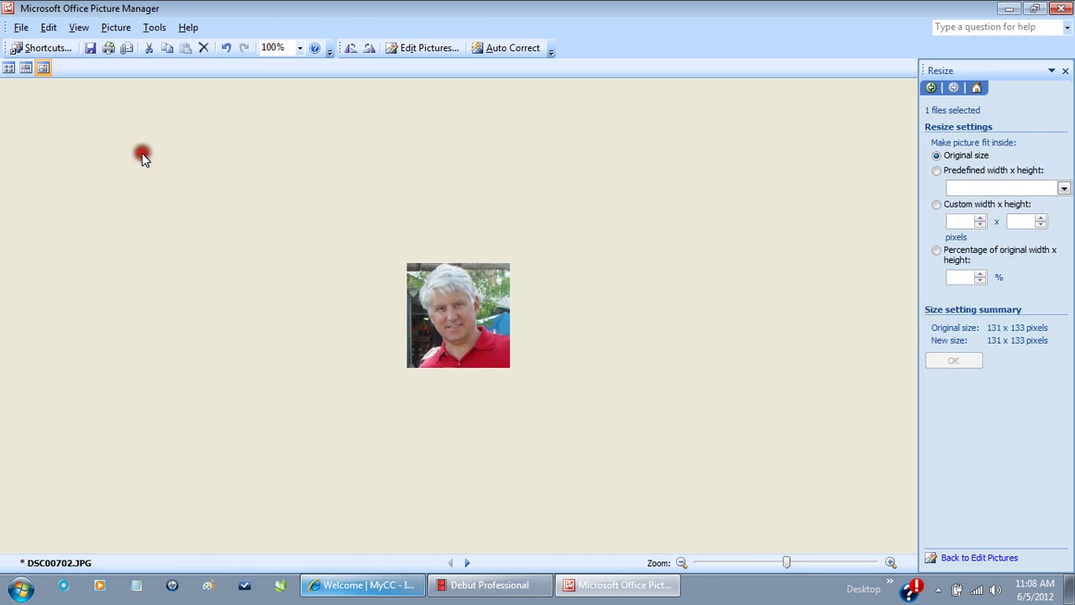
left_click(940, 170)
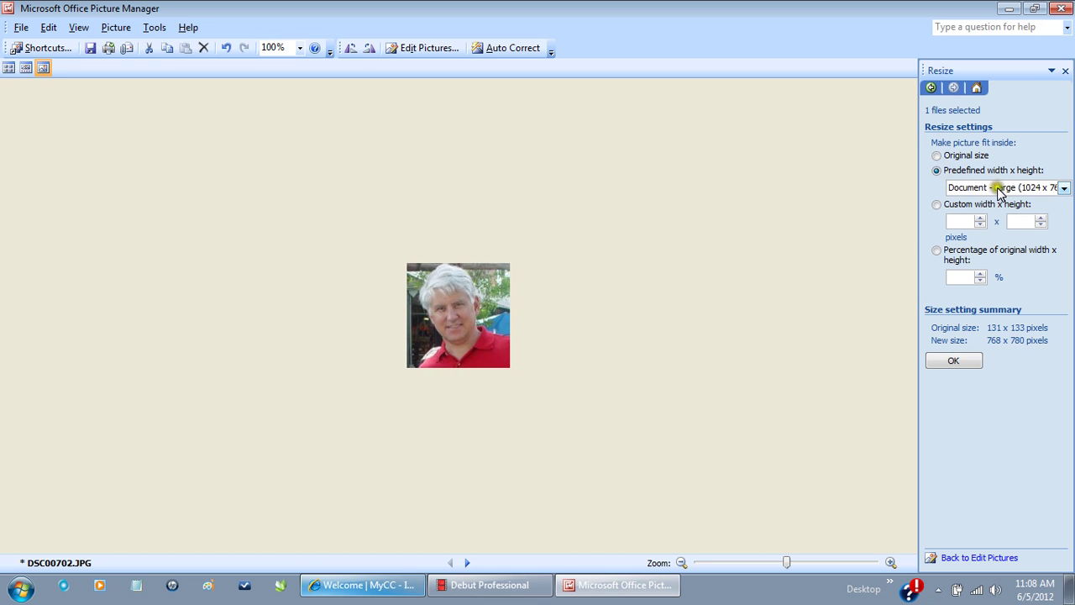
left_click(953, 360)
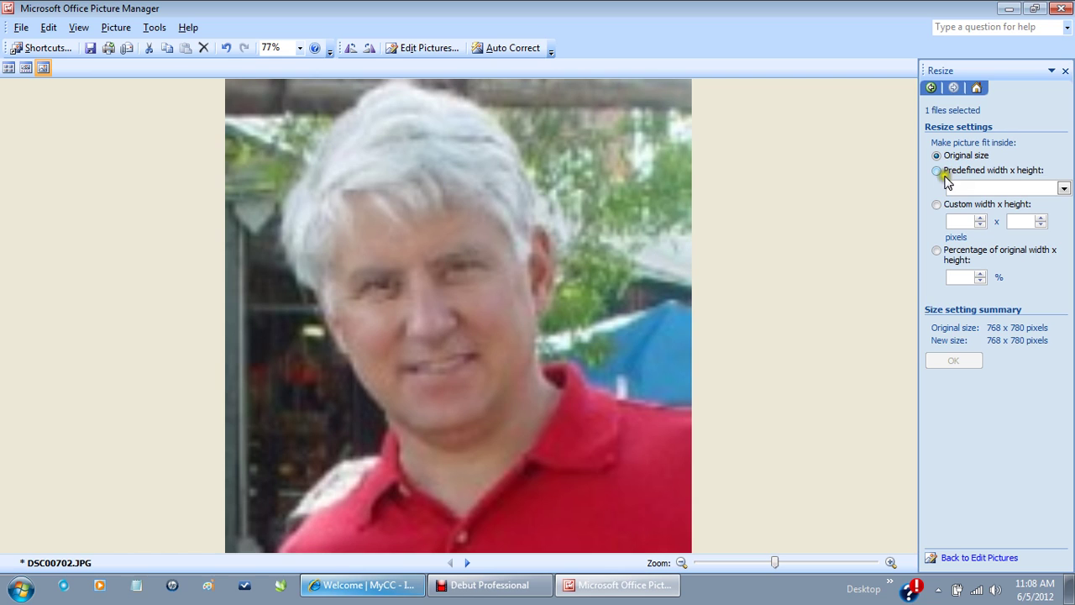
- Resize the enlarged photo to fit a custom width and height of 133 x 133 pixels
left_click(937, 204)
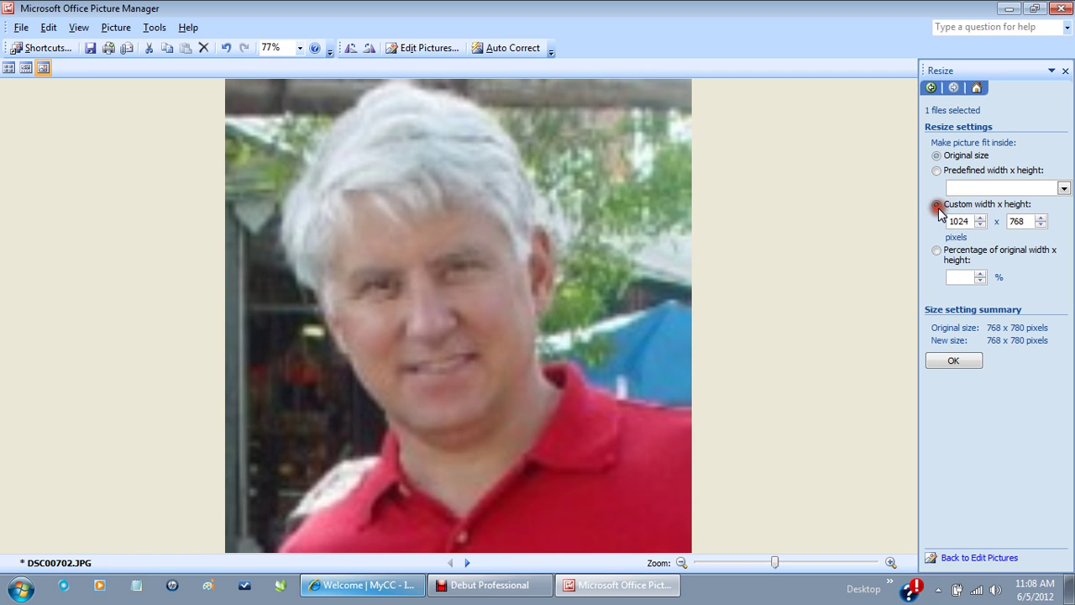
left_click_drag(969, 221, 922, 229)
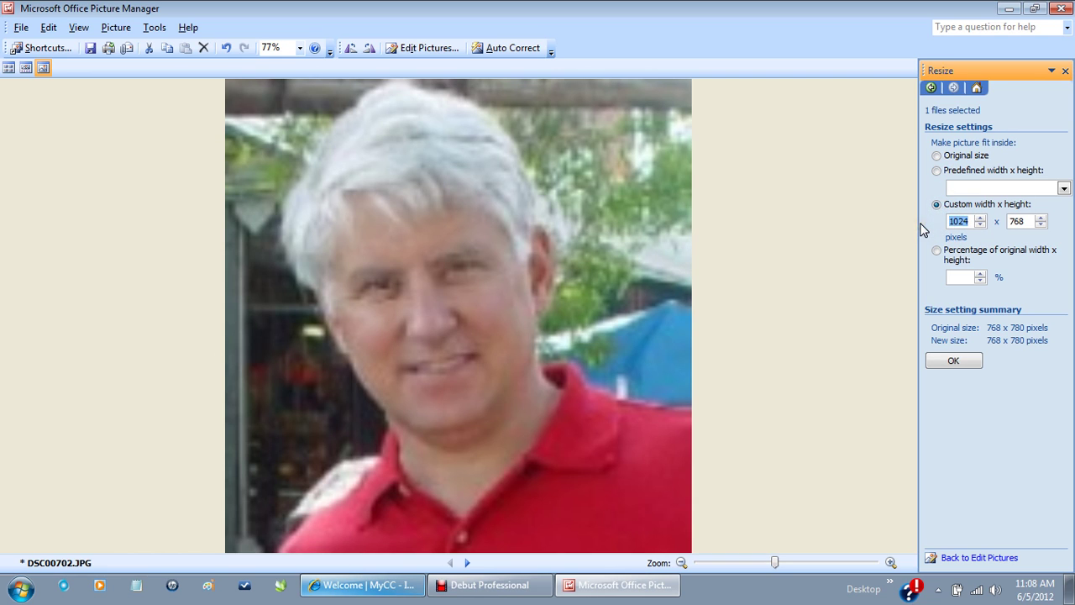
type("133")
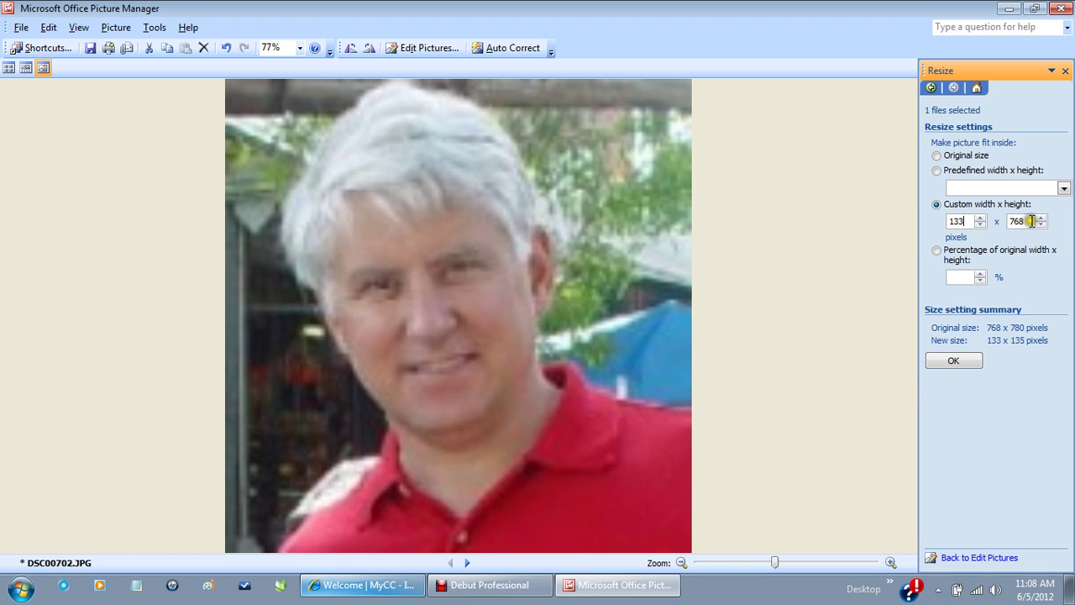
left_click_drag(1031, 220, 977, 220)
type("133")
left_click(954, 359)
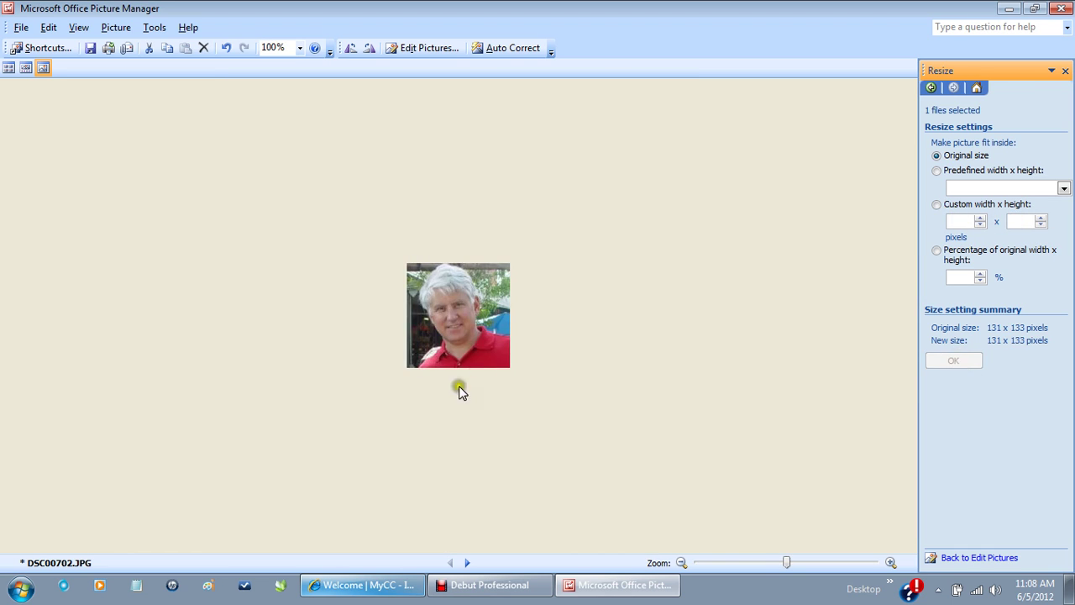
- Close the resize settings and exit Picture Manager without saving the changes to DSC00702.JPG
left_click(18, 28)
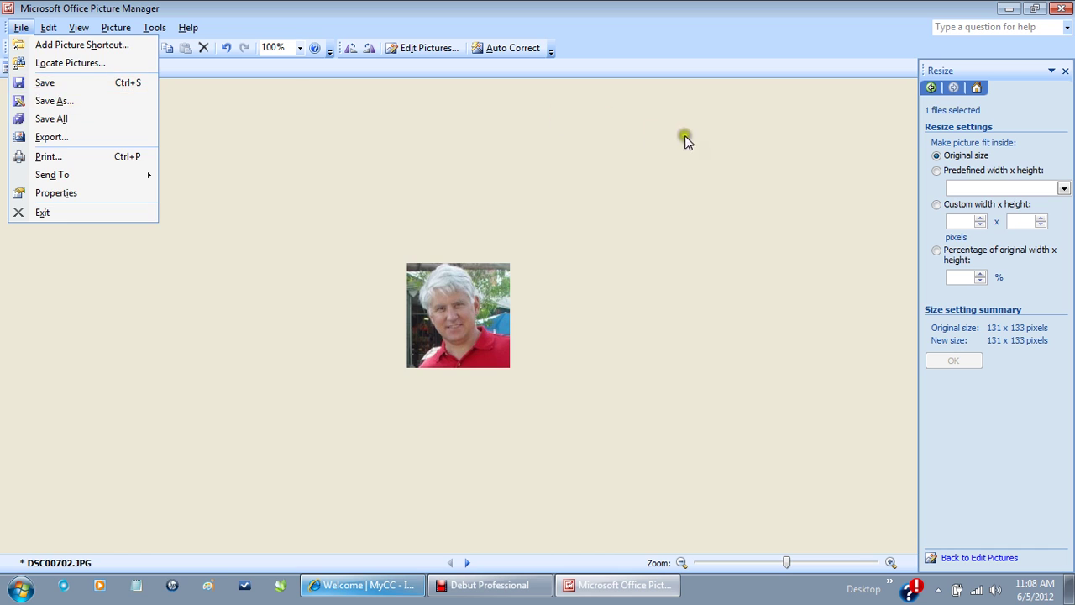
left_click(706, 136)
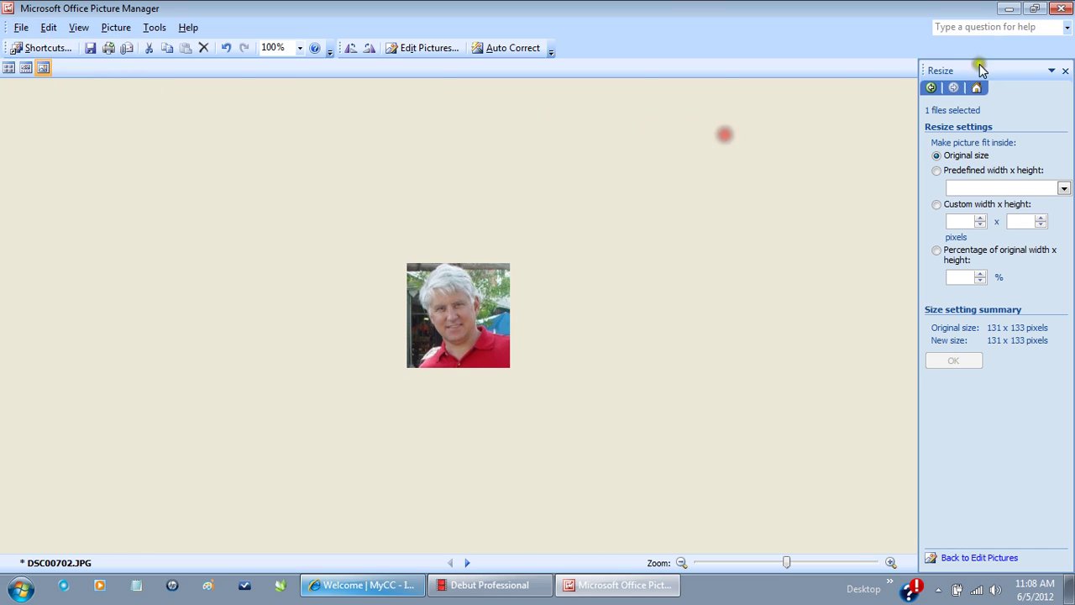
left_click(1065, 72)
left_click(1061, 8)
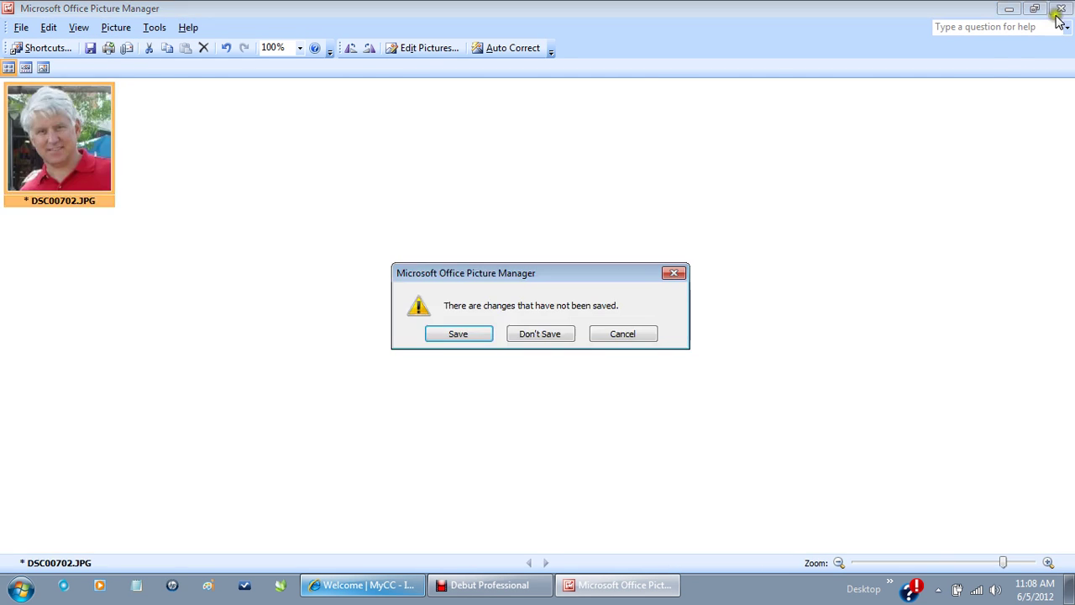
left_click(542, 331)
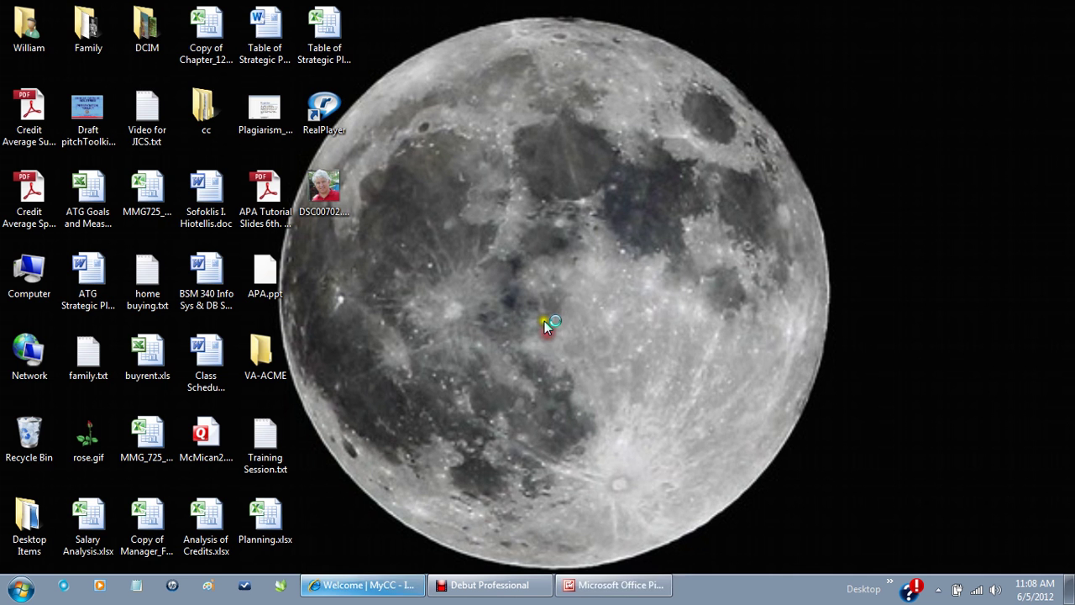
- Switch back to the MyCC portal in the browser and save the profile photo page without choosing another file
left_click(379, 583)
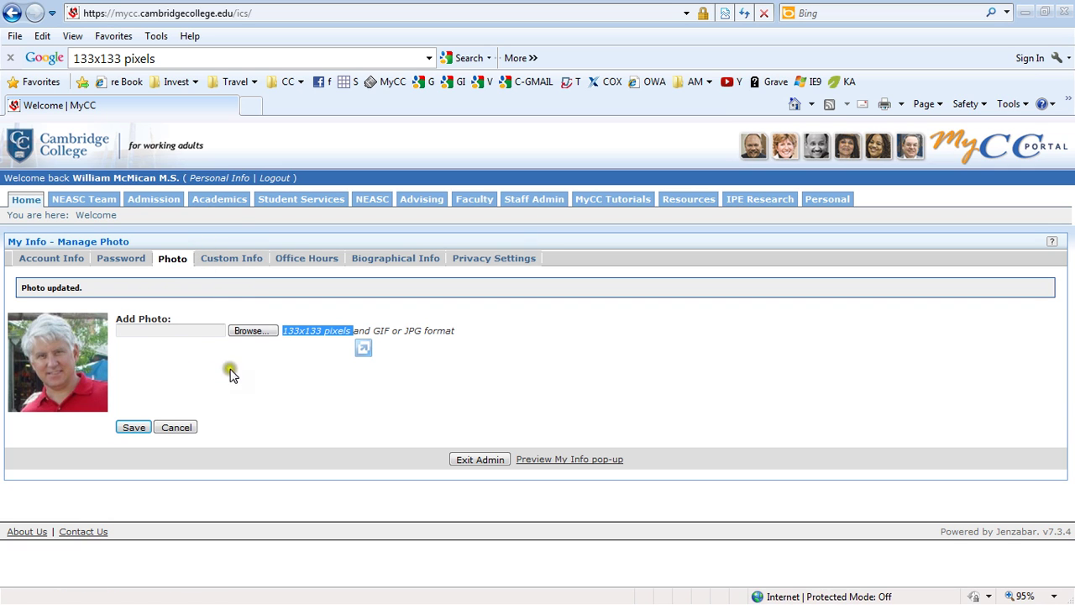
left_click(257, 331)
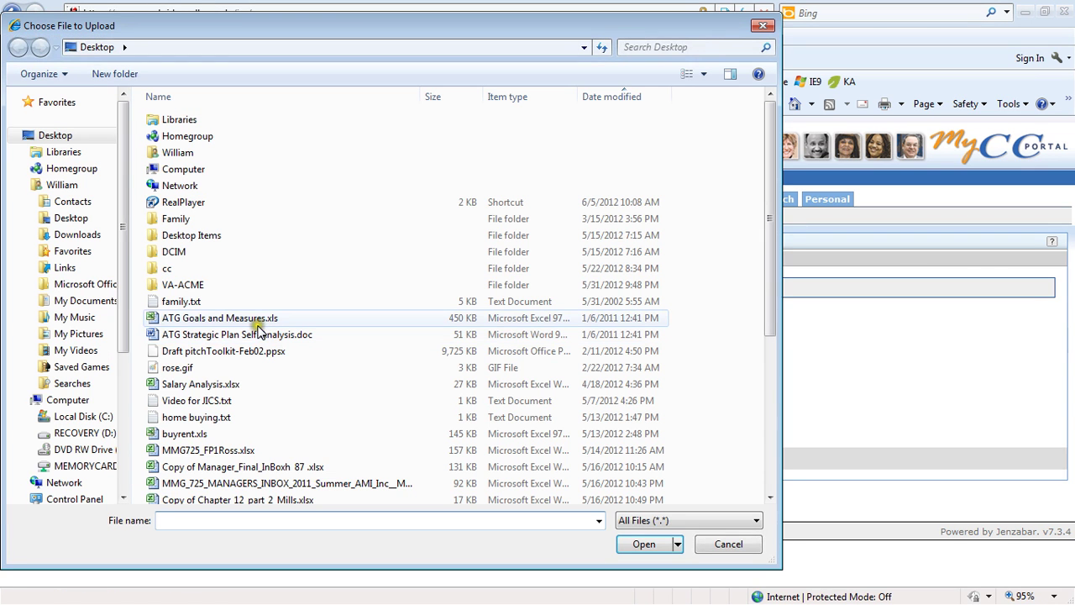
left_click(743, 547)
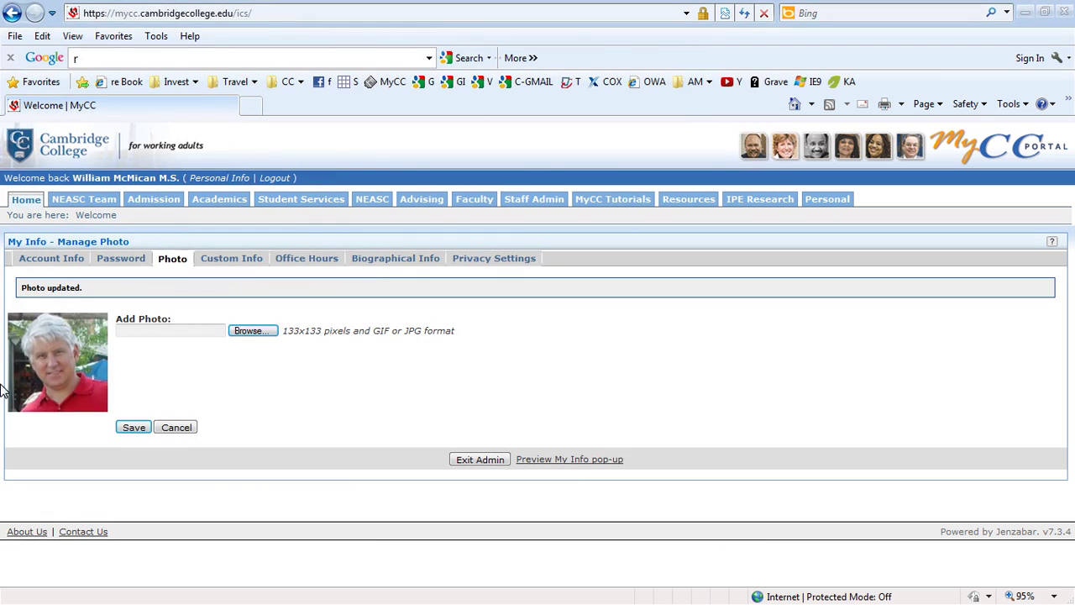
left_click(130, 430)
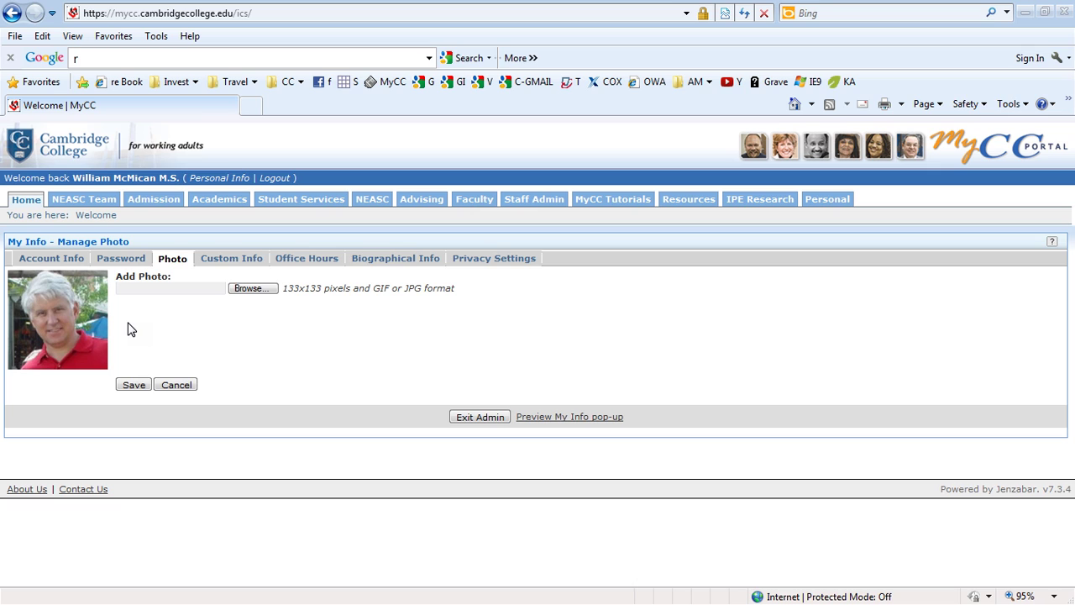
- Review the custom information and biographical information in the MyCC personal info
left_click(244, 262)
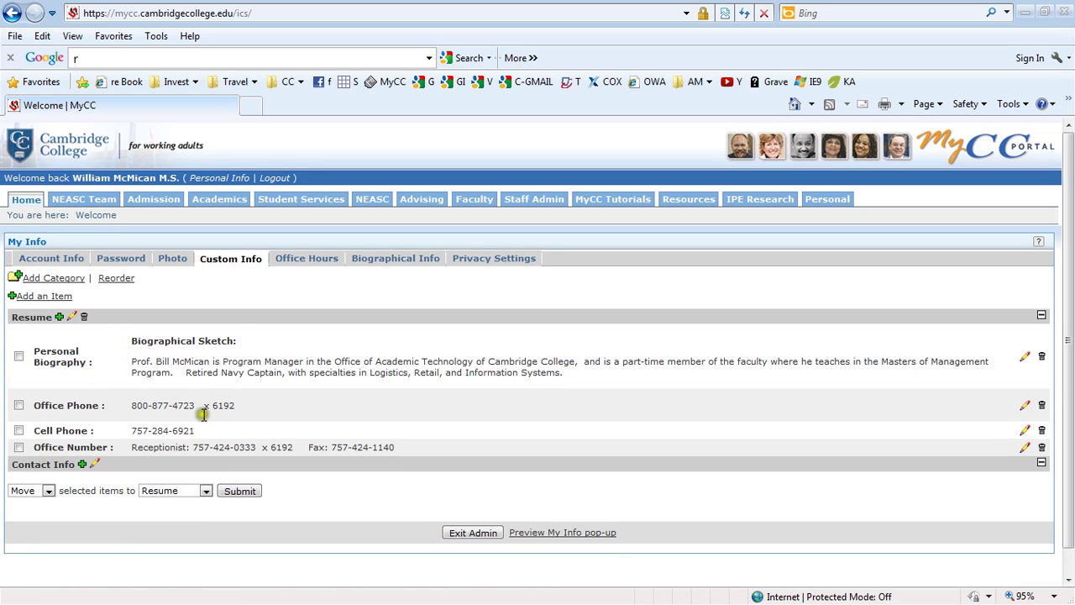
left_click(394, 261)
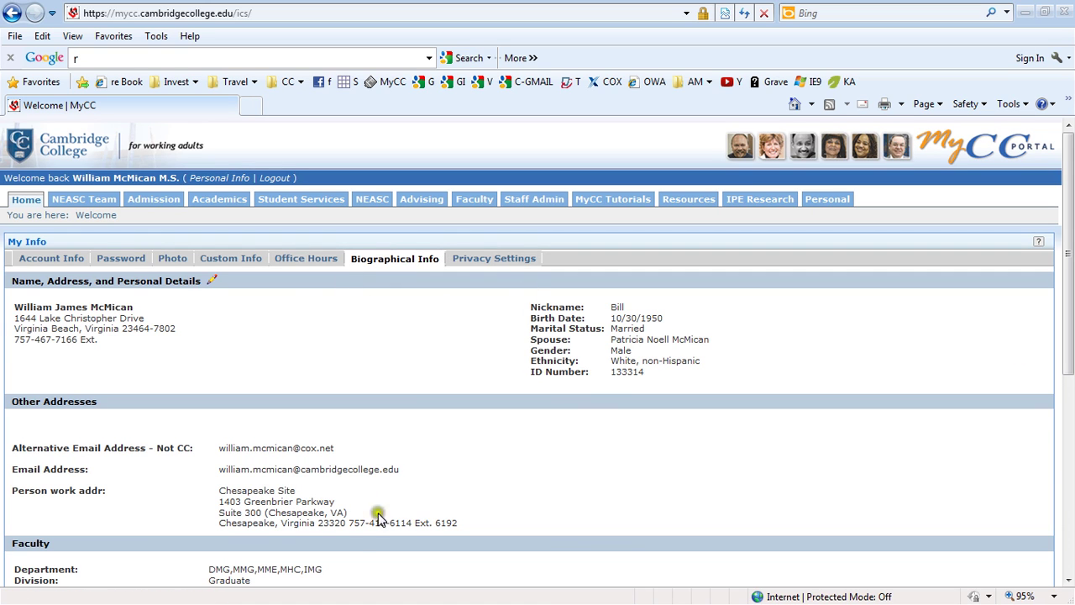
- Submit the privacy settings for the My Info popup and Constituent Search, and reload the Personal Info page
left_click(500, 262)
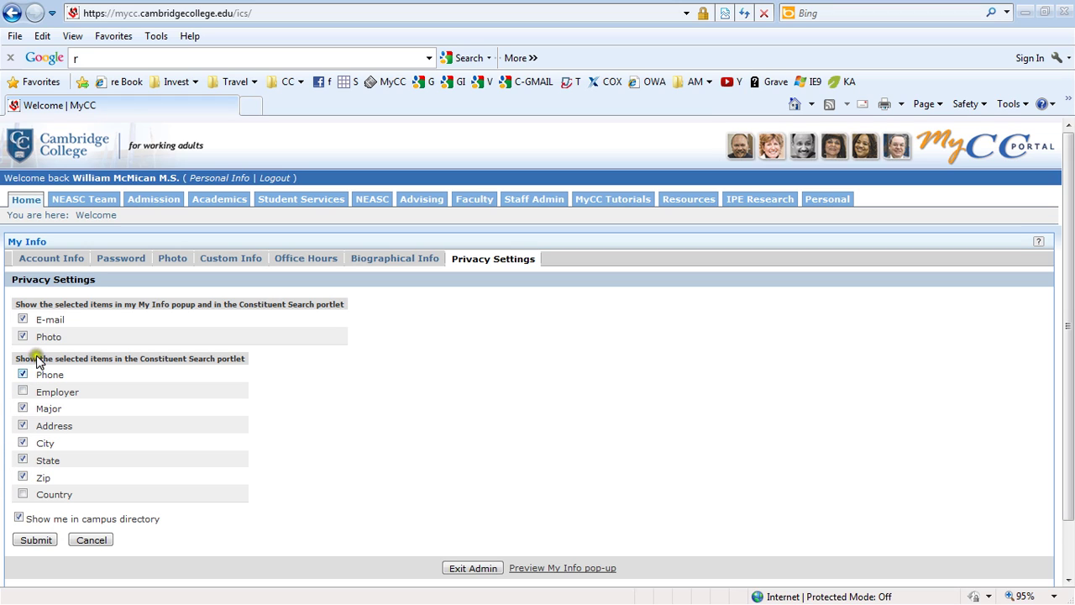
left_click(35, 542)
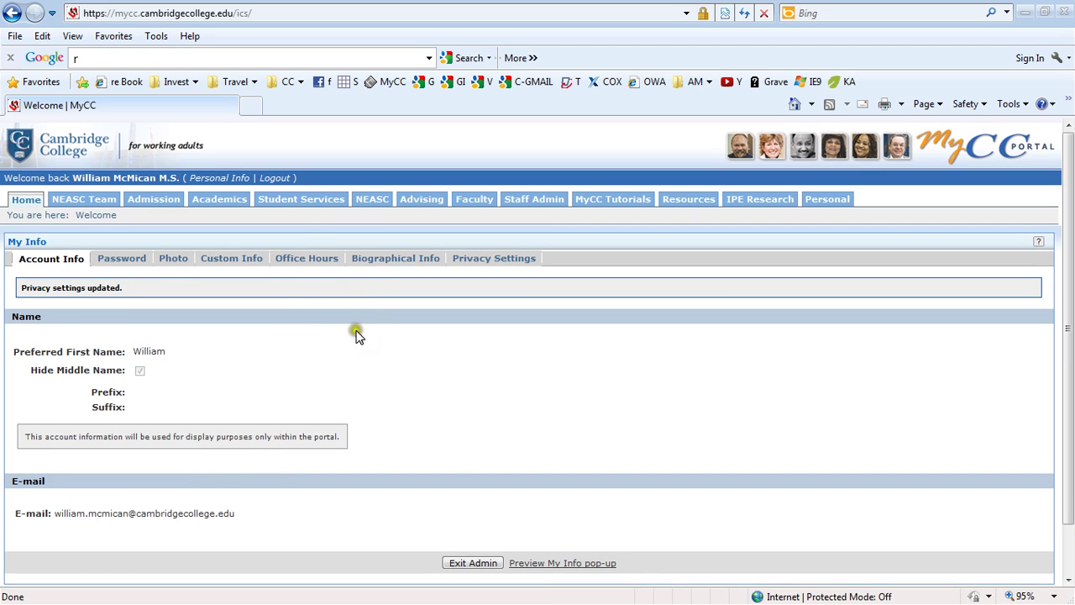
left_click(216, 177)
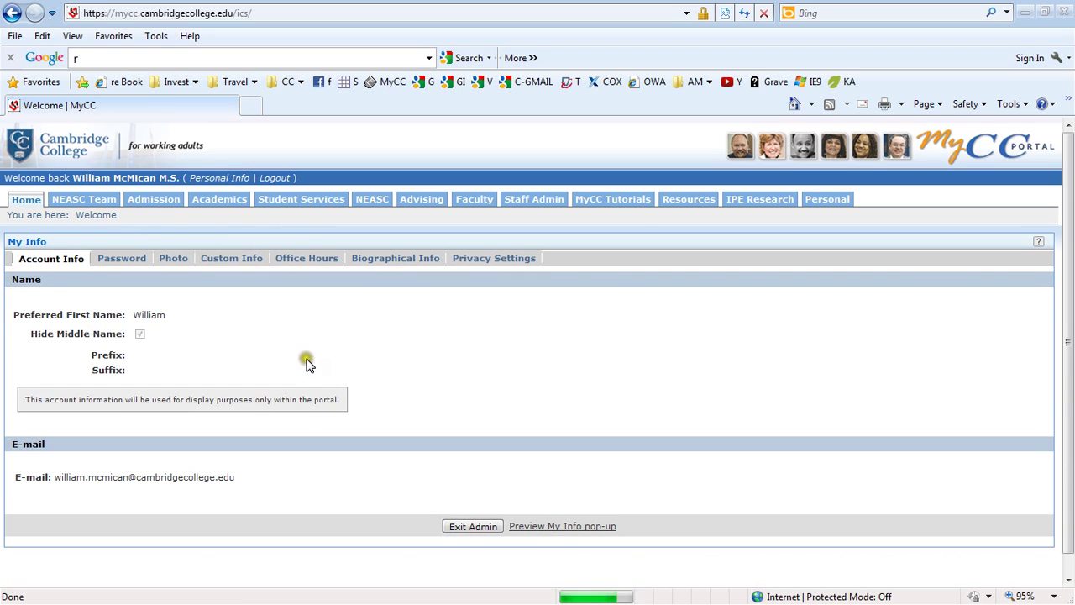
key("alt+Tab")
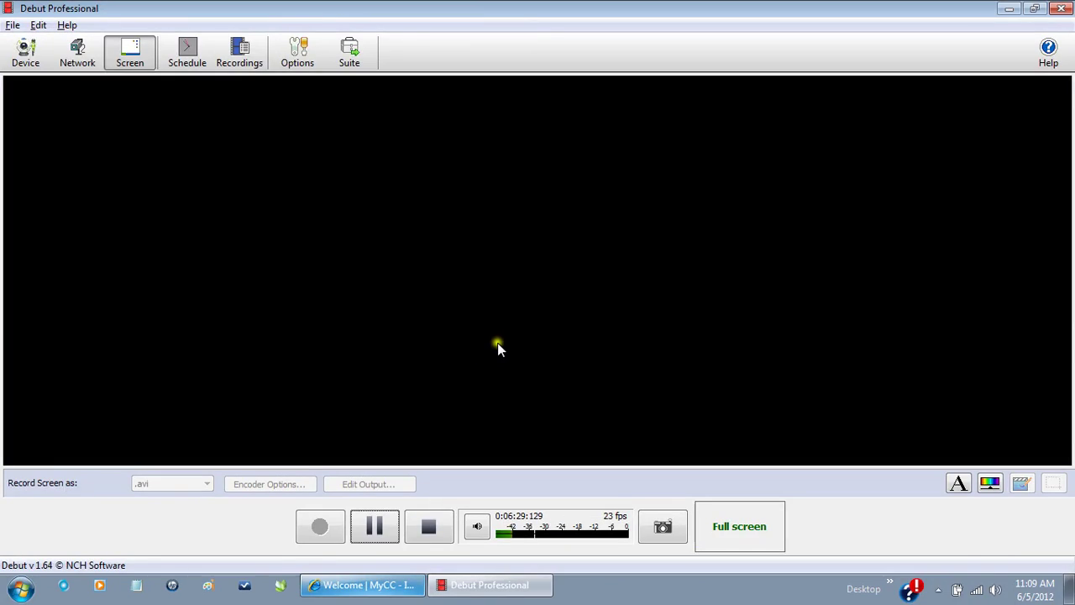